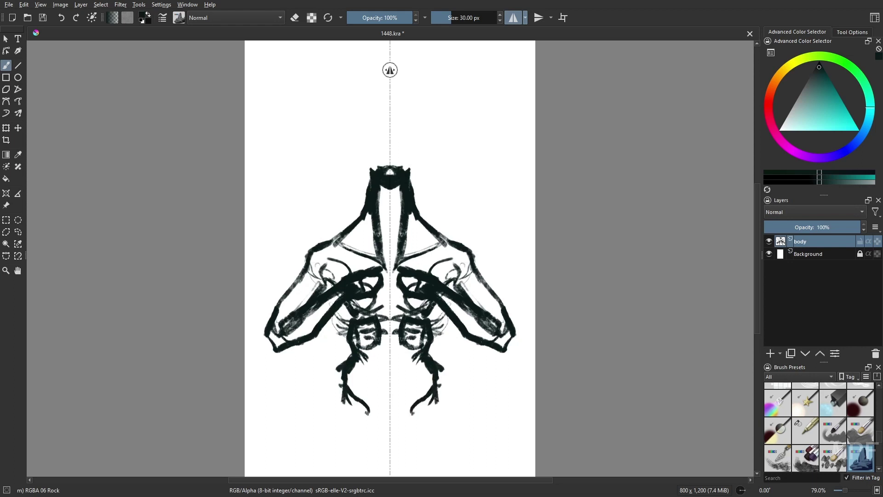
Turn off mirrored painting and undo the latest strokes on the lower limbs beneath the torso.
drag(343, 377, 338, 449)
scroll(390, 276, down, 2)
mouse_move(368, 358)
mouse_down()
mouse_move(397, 389)
mouse_move(384, 435)
mouse_up()
click(514, 18)
key(ctrl+z)
key(ctrl+z)
key(ctrl+z)
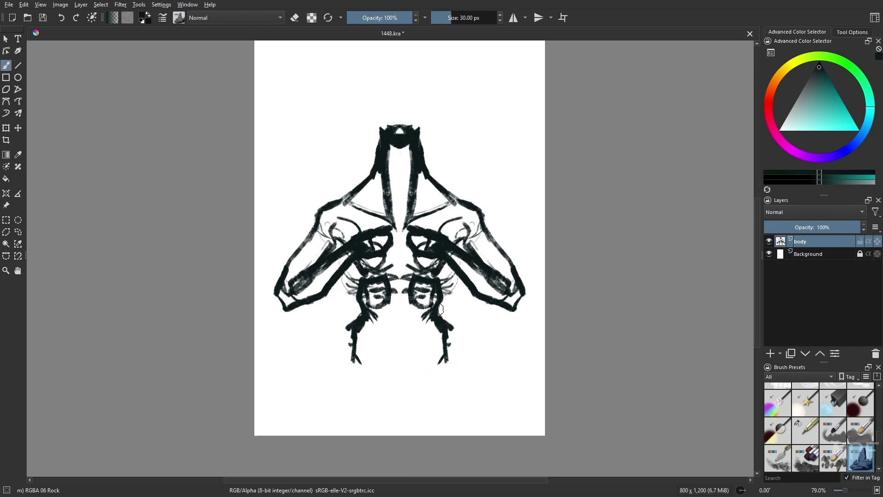
Paint the waist sides, groin and both legs down to the canvas edge with thick dark strokes, brush about 48 px.
drag(372, 306, 363, 354)
drag(435, 313, 434, 350)
mouse_move(361, 329)
mouse_down()
mouse_move(347, 433)
mouse_move(374, 357)
mouse_up()
drag(398, 435, 415, 364)
drag(361, 299, 338, 433)
drag(354, 265, 361, 285)
drag(448, 265, 439, 328)
drag(451, 288, 434, 433)
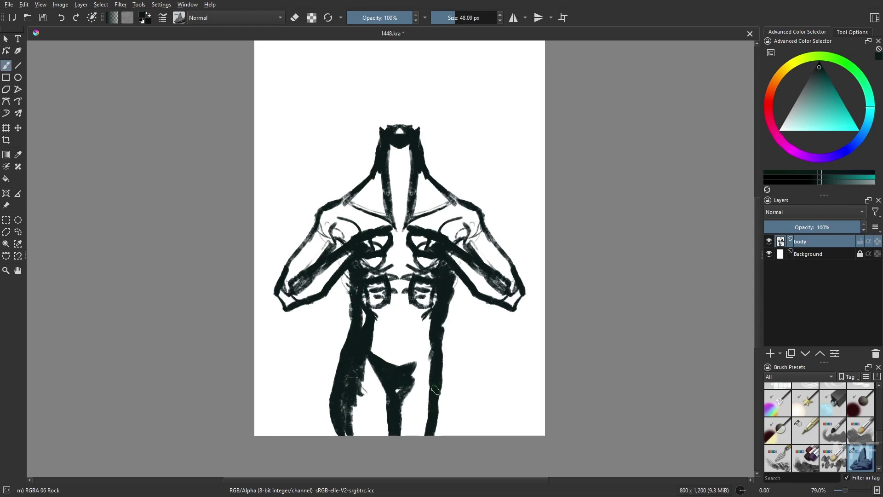
Undo the last leg stroke and paint a slanted inner thigh line from the right hip to the canvas edge.
key(e)
key(ctrl+z)
mouse_move(435, 331)
mouse_down()
mouse_move(440, 412)
mouse_move(416, 434)
mouse_up()
key(e)
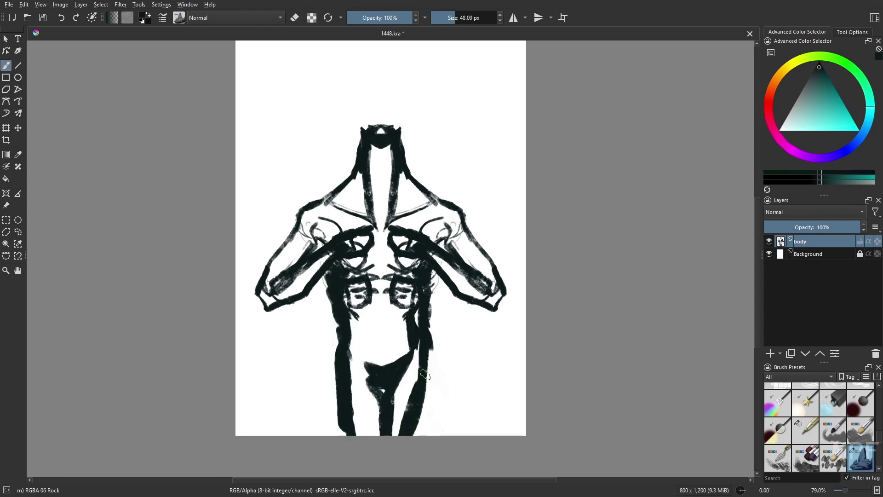
Erase the heavy leg strokes and repaint slimmer thigh lines and a hip line converging at the groin.
key(e)
drag(400, 350, 402, 433)
drag(411, 327, 412, 434)
drag(347, 343, 342, 434)
key(e)
drag(371, 434, 393, 361)
drag(417, 329, 372, 435)
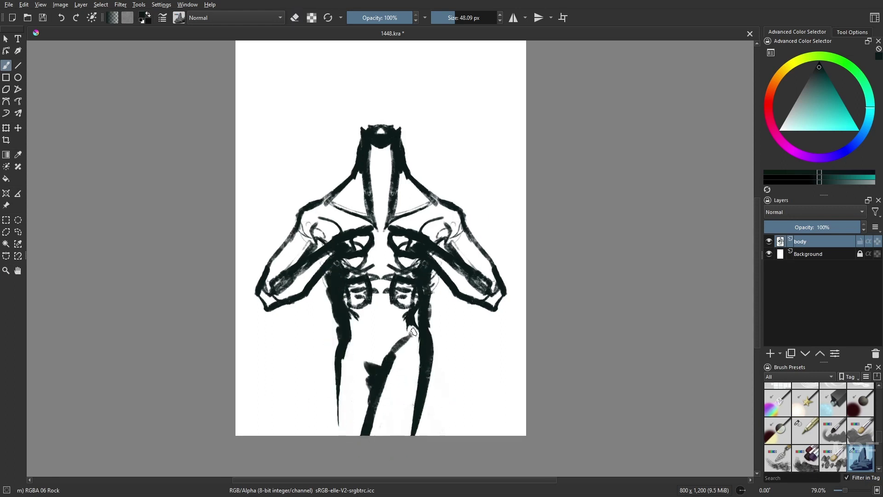
drag(349, 327, 370, 375)
drag(342, 331, 332, 435)
Reduce the brush size and refine the outer contours of the waist and both legs by painting and erasing.
key(bracketleft)
key(bracketleft)
key(bracketleft)
key(bracketleft)
key(bracketleft)
key(bracketleft)
key(bracketleft)
drag(340, 350, 375, 435)
mouse_move(434, 329)
mouse_down()
mouse_move(414, 377)
mouse_move(419, 435)
mouse_up()
key(e)
drag(432, 340, 430, 403)
key(e)
drag(430, 303, 427, 336)
drag(338, 315, 331, 361)
Paint small muscle shapes on both shoulders and carve horizontal ridges into the abdomen with eraser mode.
mouse_move(329, 194)
mouse_down()
mouse_move(325, 216)
mouse_move(347, 207)
mouse_up()
drag(403, 198, 430, 223)
key(e)
mouse_move(371, 306)
mouse_down()
mouse_move(388, 320)
mouse_move(367, 301)
mouse_move(383, 298)
mouse_move(366, 308)
mouse_move(386, 315)
mouse_move(356, 323)
mouse_move(380, 324)
mouse_up()
key(e)
key(e)
key(e)
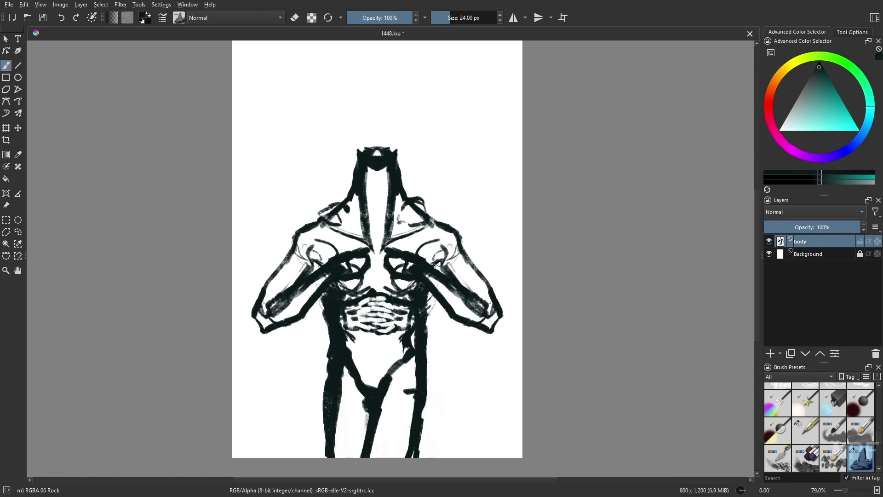
Carve rib ridges into the centre of the chest and add thin muscle lines to the lower abdomen.
mouse_move(373, 285)
mouse_down()
mouse_move(367, 263)
mouse_move(364, 283)
mouse_up()
key(e)
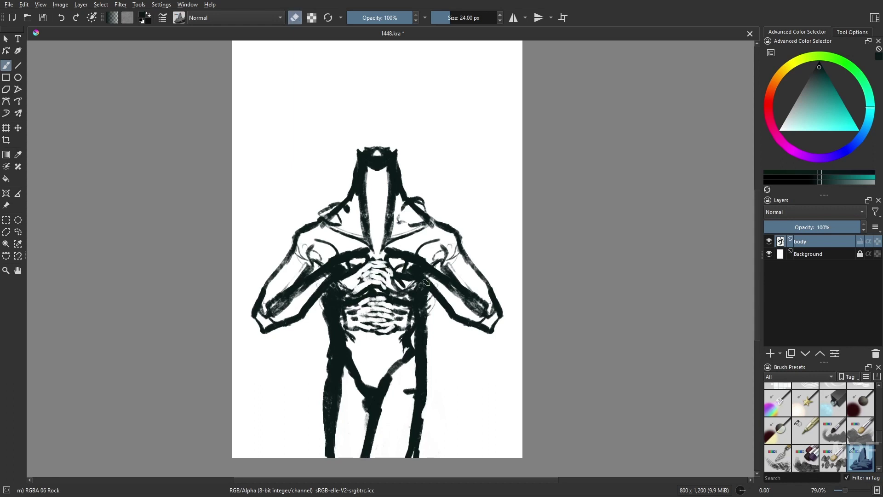
key(2)
key(bracketright)
key(bracketright)
key(e)
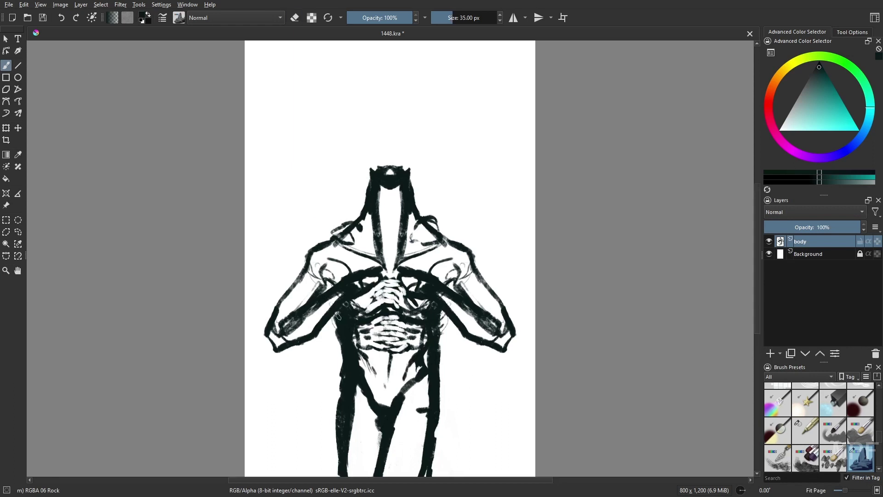
Outline an oval hand shape below the left collarbone with the 35 px brush and rework the opposite shoulder.
key(e)
mouse_move(350, 230)
mouse_down()
mouse_move(343, 244)
mouse_move(363, 235)
mouse_move(364, 253)
mouse_up()
key(e)
key(e)
key(e)
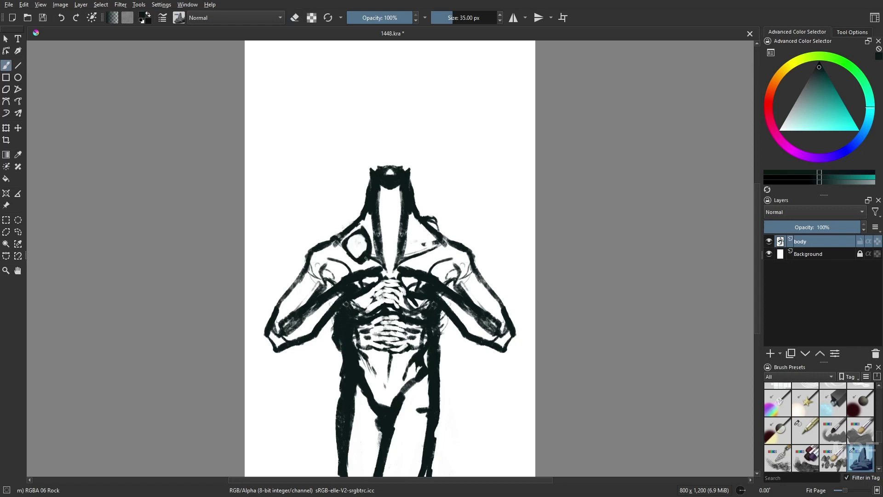
mouse_move(414, 230)
mouse_down()
mouse_move(423, 255)
mouse_move(433, 221)
mouse_up()
Set the brush size to 22 px, shape both hands with fingers on the upper chest and mirror the view.
key(bracketleft)
key(bracketleft)
key(bracketleft)
mouse_move(357, 269)
mouse_down()
mouse_move(372, 251)
mouse_move(358, 262)
mouse_move(369, 231)
mouse_move(379, 242)
mouse_move(403, 224)
mouse_move(397, 236)
mouse_move(440, 238)
mouse_move(396, 250)
mouse_up()
key(e)
key(e)
key(e)
key(e)
key(e)
mouse_move(395, 248)
mouse_down()
mouse_move(410, 269)
mouse_move(371, 277)
mouse_move(428, 298)
mouse_up()
key(m)
key(e)
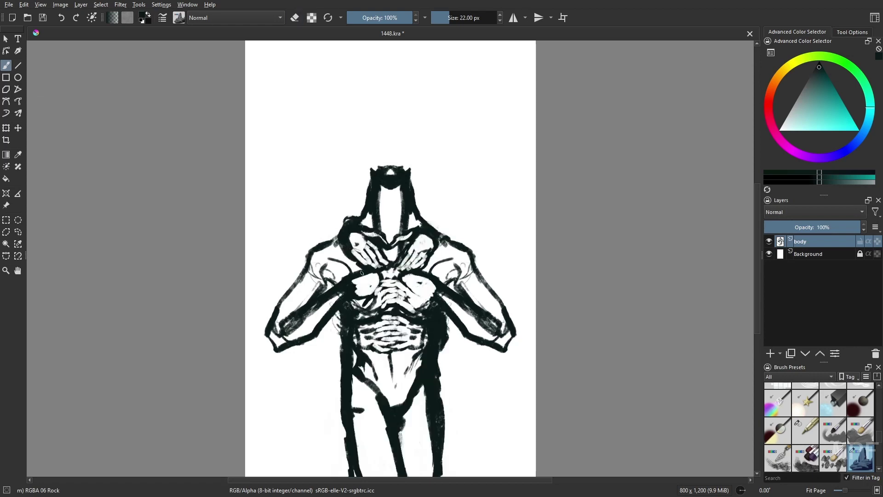
Erase both legs below the hips with the Eraser Circle brush and switch back to the RGBA 06 Rock brush.
mouse_move(350, 441)
mouse_down()
mouse_move(443, 349)
mouse_move(432, 414)
mouse_up()
right_click(444, 359)
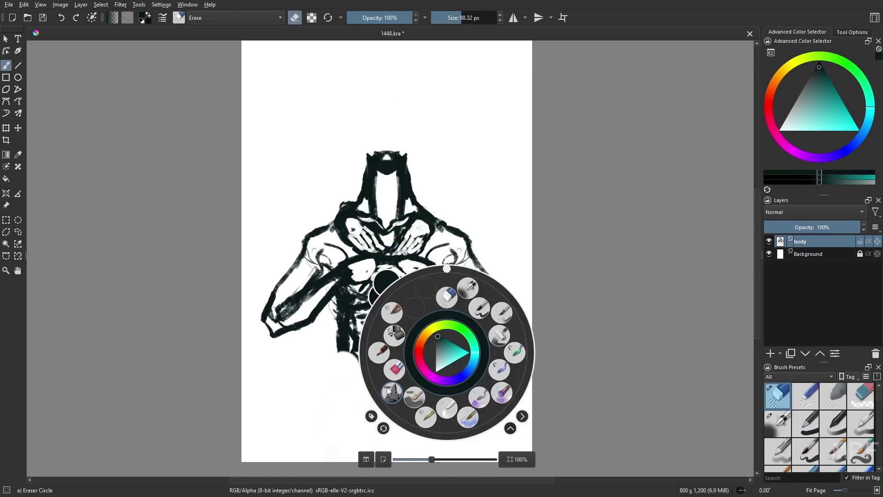
click(345, 351)
Reshape the waist and hips into a clean V-shaped contour ending in a point at the groin.
key(e)
mouse_move(350, 352)
mouse_down()
mouse_move(356, 336)
mouse_move(338, 324)
mouse_up()
key(e)
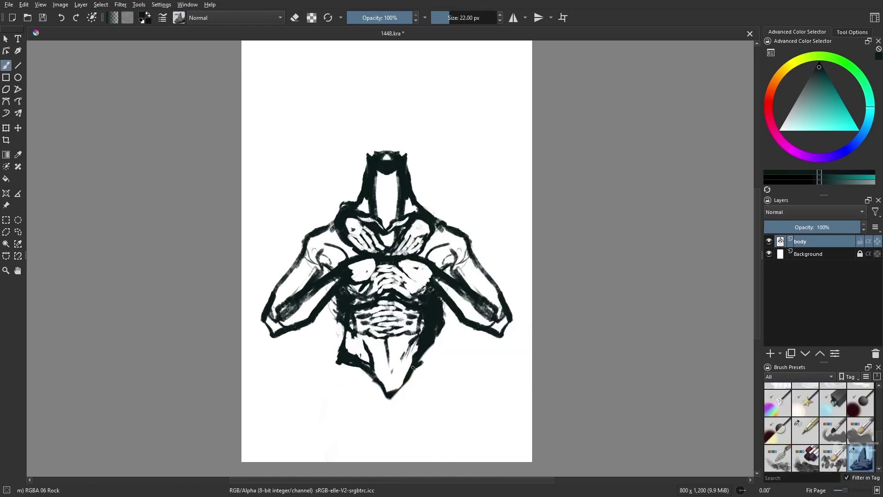
key(e)
mouse_move(419, 372)
mouse_down()
mouse_move(437, 326)
mouse_move(429, 316)
mouse_move(440, 352)
mouse_up()
key(e)
scroll(465, 345, down, 1)
drag(363, 370, 385, 384)
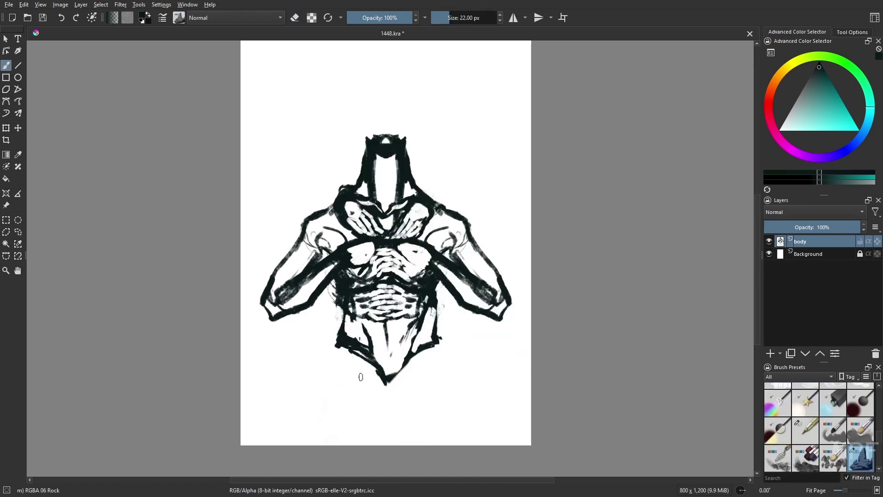
Enlarge the brush to 38 px and paint solid dark hips and upper legs with flared outer edges.
key(bracketright)
key(bracketright)
drag(343, 352, 370, 373)
mouse_move(433, 355)
mouse_down()
mouse_move(362, 365)
mouse_move(419, 381)
mouse_move(327, 374)
mouse_move(350, 442)
mouse_move(432, 383)
mouse_move(416, 444)
mouse_move(368, 386)
mouse_move(400, 414)
mouse_move(391, 396)
mouse_up()
key(e)
key(e)
mouse_move(391, 396)
mouse_down()
mouse_move(426, 420)
mouse_move(331, 405)
mouse_move(445, 385)
mouse_move(343, 354)
mouse_move(443, 370)
mouse_move(351, 409)
mouse_move(409, 444)
mouse_move(436, 415)
mouse_up()
key(e)
drag(341, 441, 327, 401)
key(ctrl+z)
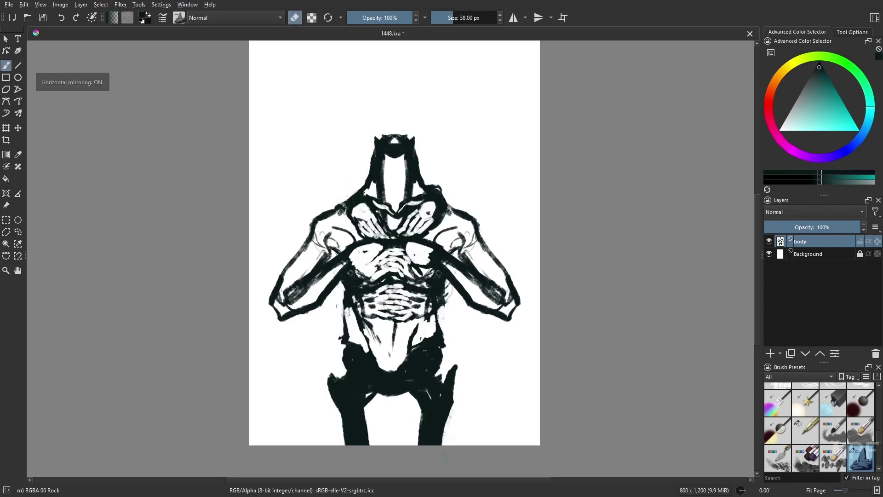
Clear the shading inside both forearms and redraw their contours and the left waist edge.
key(e)
drag(274, 342, 375, 317)
key(e)
drag(290, 329, 341, 288)
drag(455, 292, 501, 331)
drag(343, 313, 351, 343)
key(e)
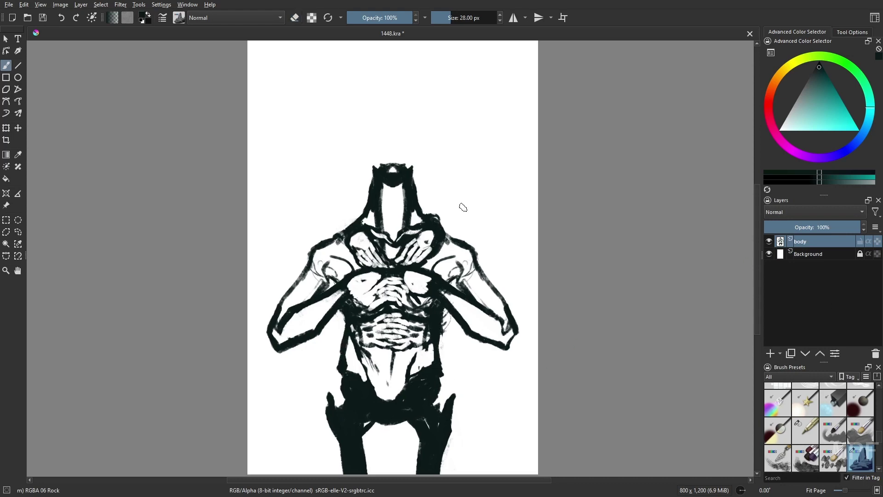
Turn on mirrored painting and draw a circle outline above the neck with the Ellipse tool.
key(j)
key(shift+m)
scroll(290, 144, up, 1)
drag(361, 91, 432, 173)
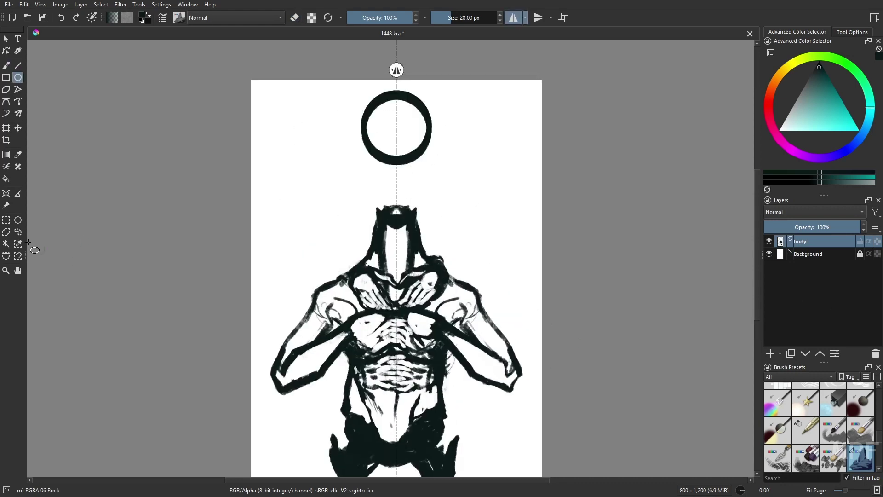
Paste a rotated copy of the circle over the original to even its outline and merge it into the body layer.
key(ctrl+c)
key(ctrl+v)
key(ctrl+t)
mouse_move(447, 46)
mouse_down()
mouse_move(461, 55)
mouse_move(468, 158)
mouse_move(349, 228)
mouse_up()
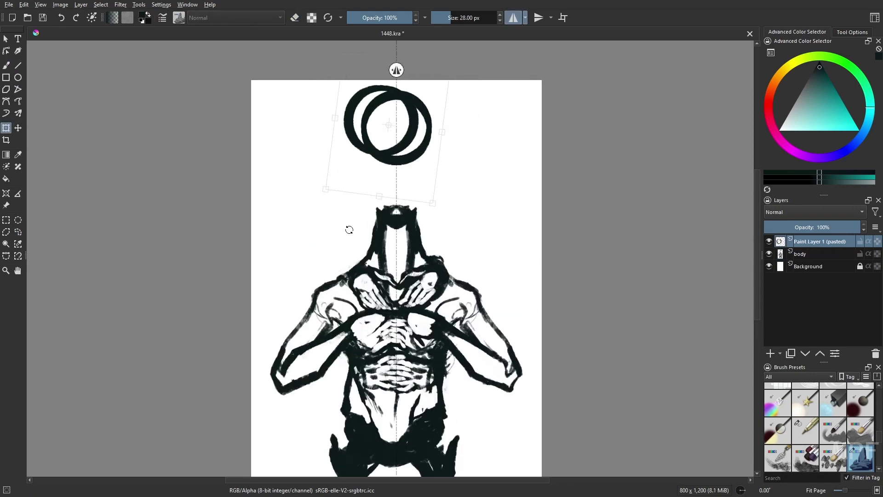
key(Escape)
key(ctrl+r)
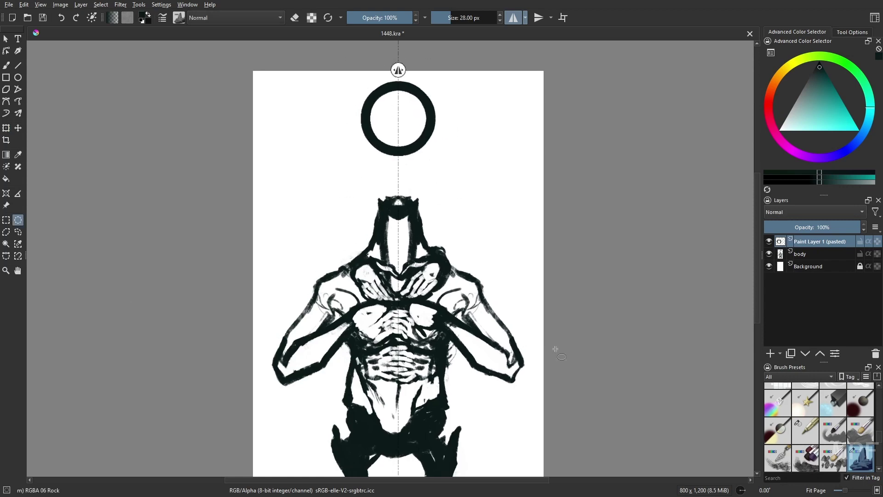
key(shift+Delete)
Select and enlarge the ring above the neck, and fill its interior with the dark outline colour.
mouse_move(350, 66)
mouse_down()
mouse_move(446, 173)
mouse_move(454, 203)
mouse_up()
key(ctrl+t)
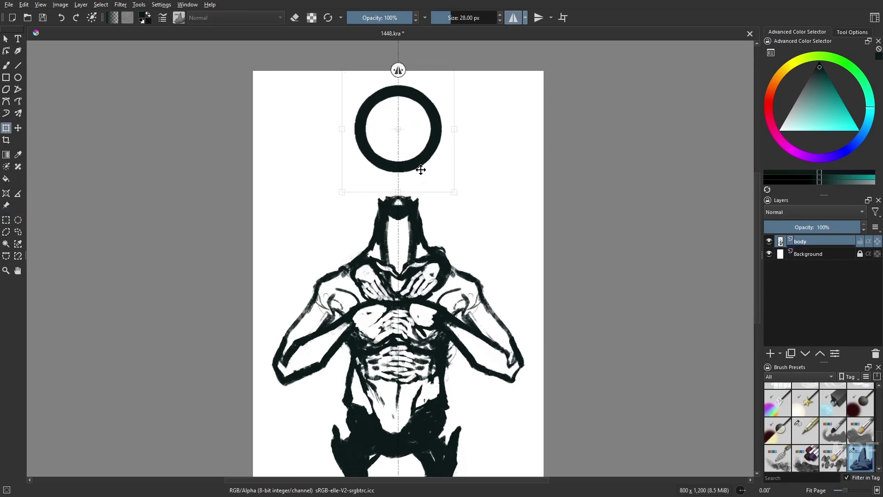
key(Return)
key(b)
right_click(423, 253)
key(BackSpace)
Add a body layer beneath the line art and fill the figure with muted grey-teal, mirrored painting off.
click(771, 354)
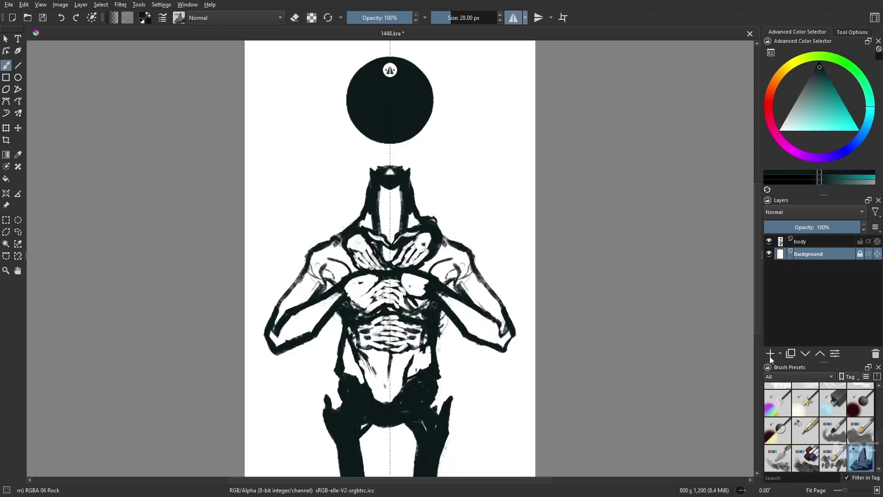
key(m)
key(slash)
drag(390, 171, 276, 343)
drag(345, 340, 346, 378)
mouse_move(429, 343)
mouse_down()
mouse_move(508, 322)
mouse_move(414, 216)
mouse_up()
key(f)
click(362, 190)
key(b)
Add a layer named back above the Background layer and fill it with a near-black blue.
click(809, 267)
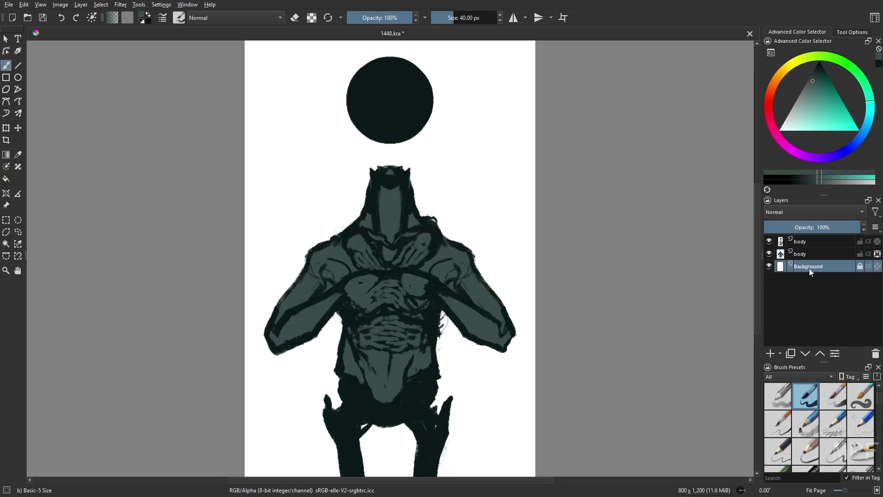
key(Insert)
text(back)
key(Return)
key(d)
key(f)
click(468, 221)
Shade the neck, arms and lower abdomen on the lower body layer with the Gamer Knife Maybe brush at 50% opacity.
key(Page_Up)
key(b)
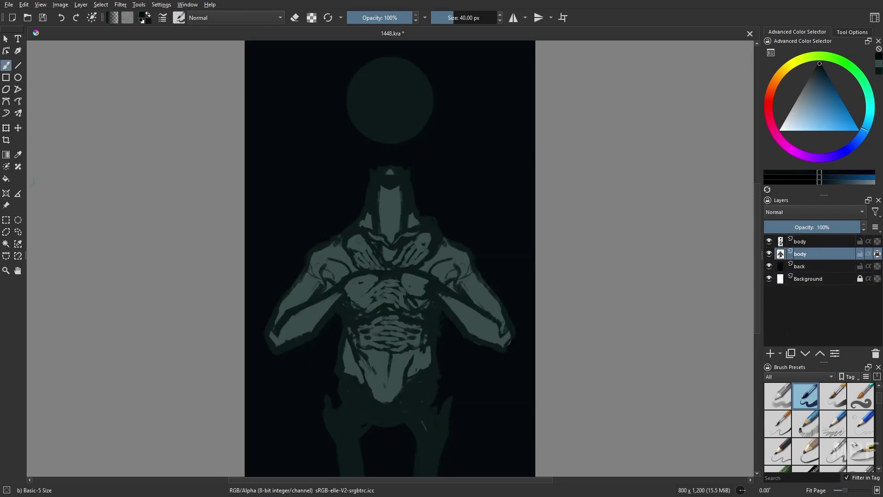
right_click(619, 353)
click(593, 401)
drag(364, 392, 428, 350)
drag(460, 317, 506, 336)
mouse_move(276, 340)
mouse_down()
mouse_move(320, 284)
mouse_move(460, 285)
mouse_move(352, 267)
mouse_move(457, 246)
mouse_up()
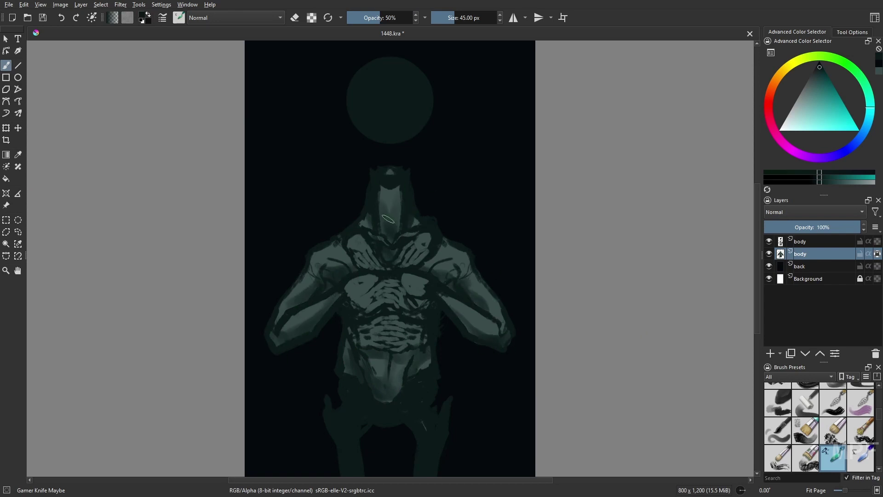
scroll(391, 276, up, 1)
Enlarge the brush to 63 px and darken the rib and abdominal areas of the torso.
key(bracketright)
key(bracketright)
key(bracketright)
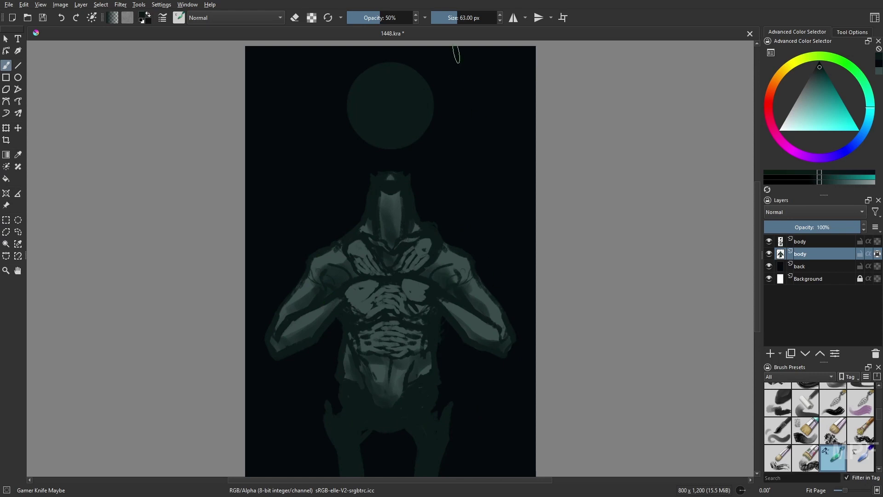
mouse_move(350, 317)
mouse_down()
mouse_move(389, 295)
mouse_move(430, 322)
mouse_up()
drag(359, 347, 423, 351)
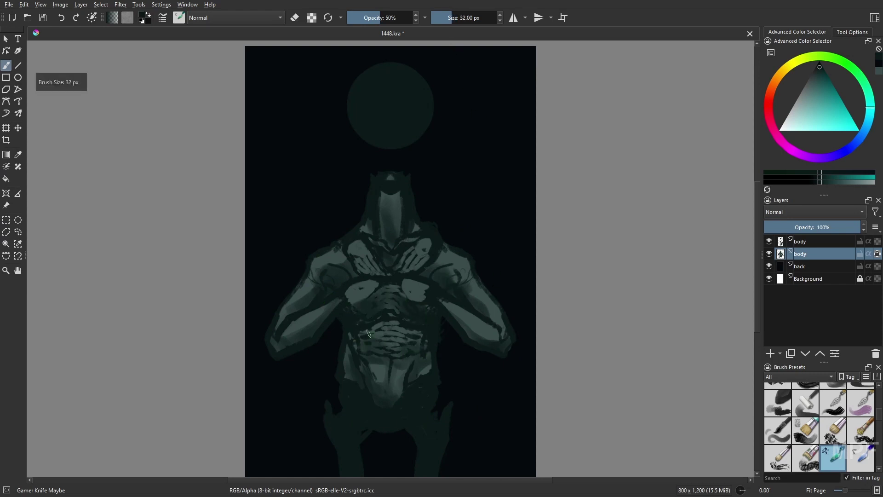
Paint lighter wrists crossing the chest to join the hands, using the RGBA 06 Rock brush at 18 px.
right_click(585, 352)
click(639, 358)
click(860, 244)
mouse_move(350, 304)
mouse_down()
mouse_move(396, 272)
mouse_move(423, 299)
mouse_up()
key(bracketleft)
key(bracketleft)
drag(368, 272, 400, 273)
key(e)
key(e)
key(e)
Add a layer named cape thing between the lower body layer and the back layer.
key(Page_Down)
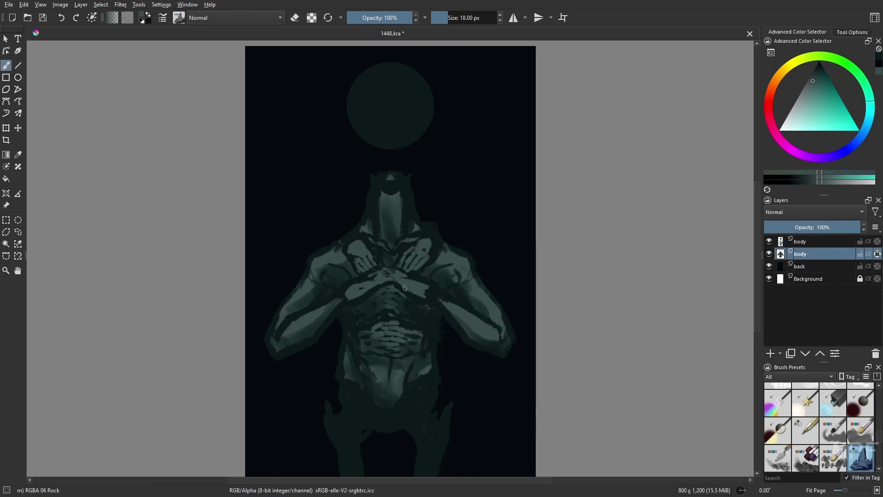
drag(556, 363, 557, 360)
key(ctrl+z)
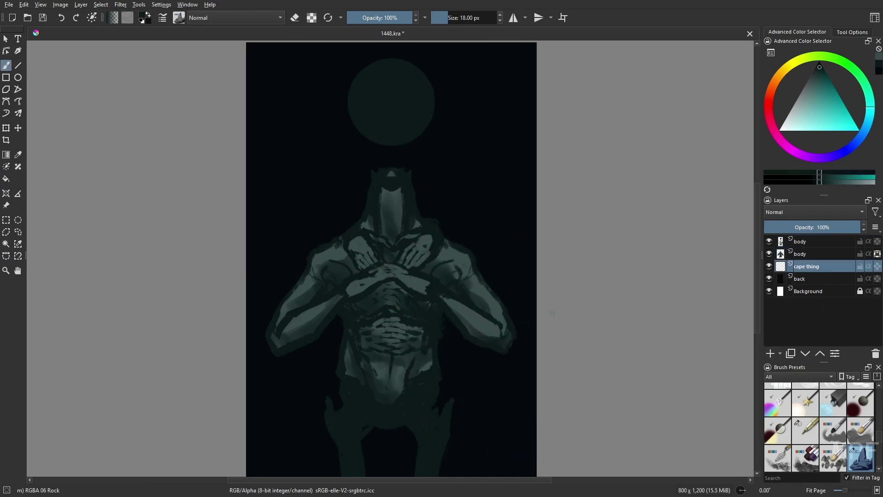
Paint a wide dark cape behind the arms and legs on the cape thing layer at about 112 px, with layer opacity 37%.
key(bracketright)
key(bracketright)
key(bracketright)
key(bracketright)
drag(332, 318, 294, 471)
mouse_move(337, 295)
mouse_down()
mouse_move(404, 421)
mouse_move(529, 471)
mouse_up()
click(800, 228)
drag(527, 336, 520, 302)
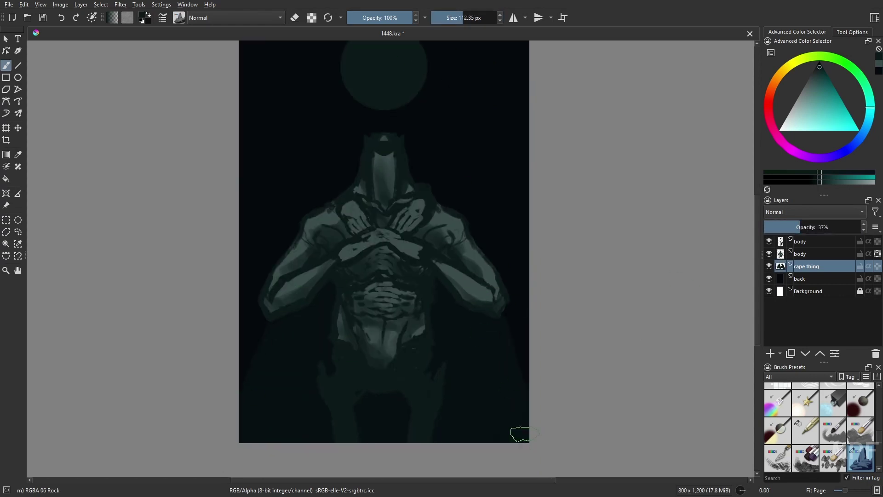
drag(520, 434, 525, 468)
Paint a lighter hood around the head on the upper body layer with the Gamer Knife Maybe brush at 32 px.
click(801, 254)
click(801, 241)
right_click(529, 310)
click(511, 317)
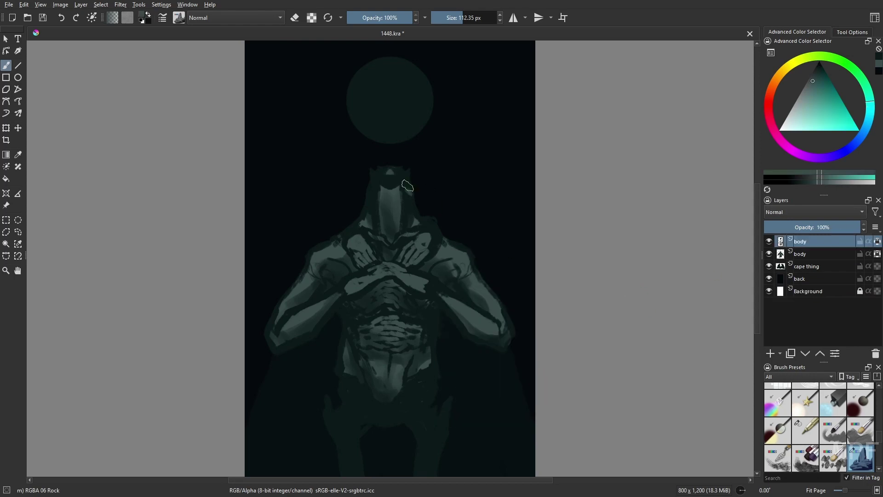
key(slash)
right_click(436, 236)
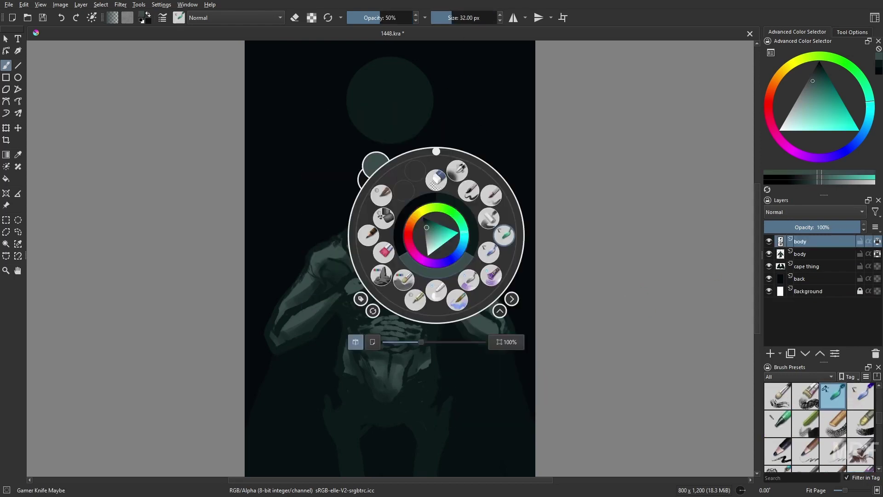
key(Escape)
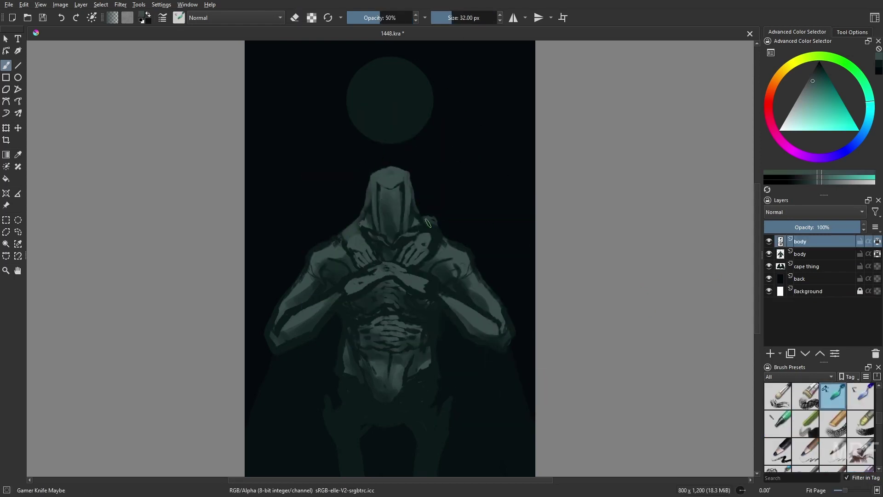
Lighten the shoulders and both forearms with broad strokes, covering the dark lines between the muscles.
drag(427, 222, 531, 345)
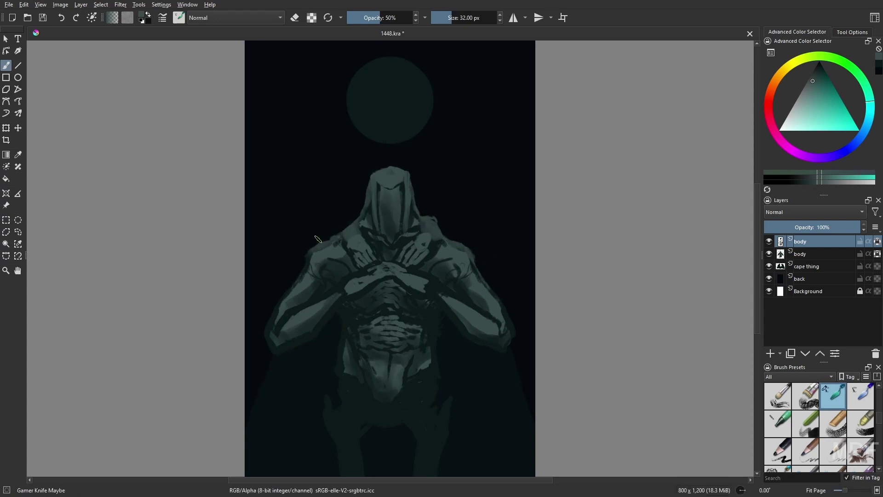
drag(305, 265, 295, 324)
drag(449, 297, 488, 322)
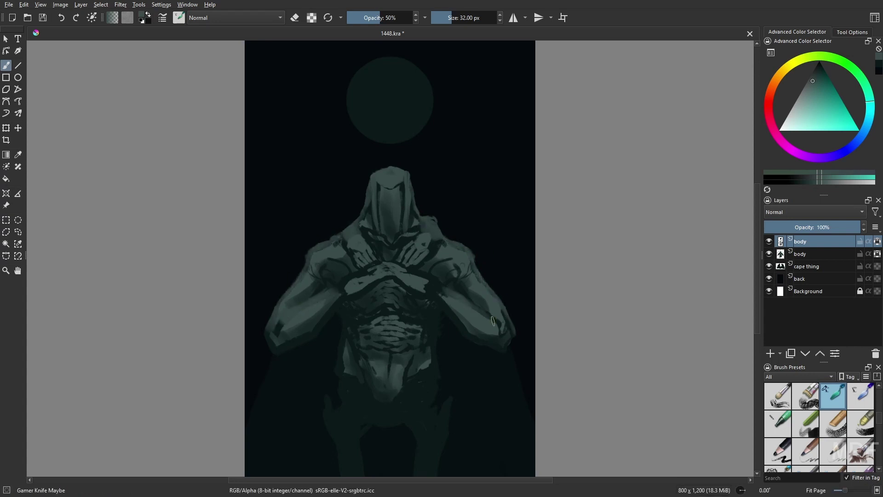
Merge the two body layers and refine the hands, shoulders and forearms with the paint hopefully brush at 11 px.
right_click(483, 316)
click(453, 358)
key(ctrl+e)
key(bracketleft)
key(bracketleft)
key(bracketleft)
key(bracketleft)
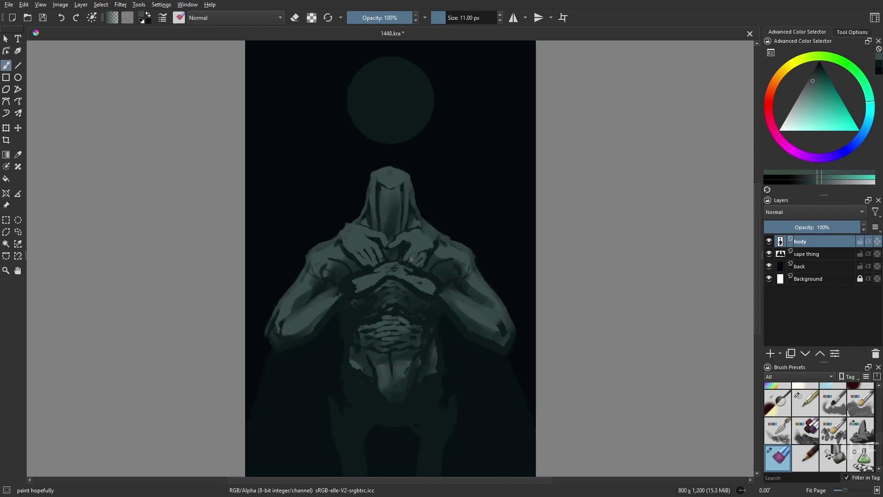
ctrl+click(404, 242)
ctrl+click(424, 230)
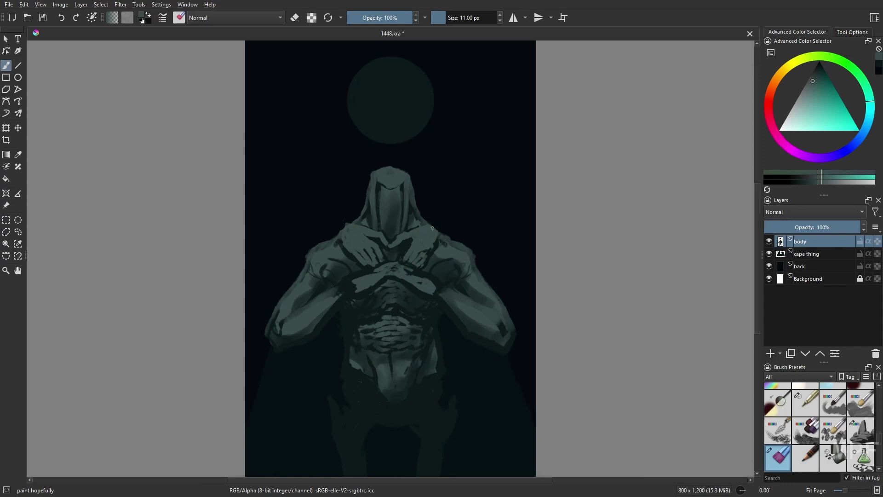
key(e)
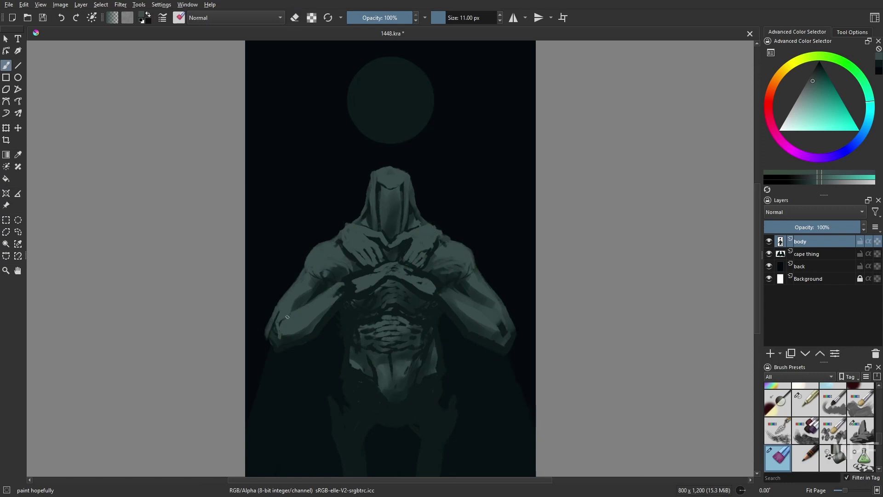
drag(287, 317, 313, 301)
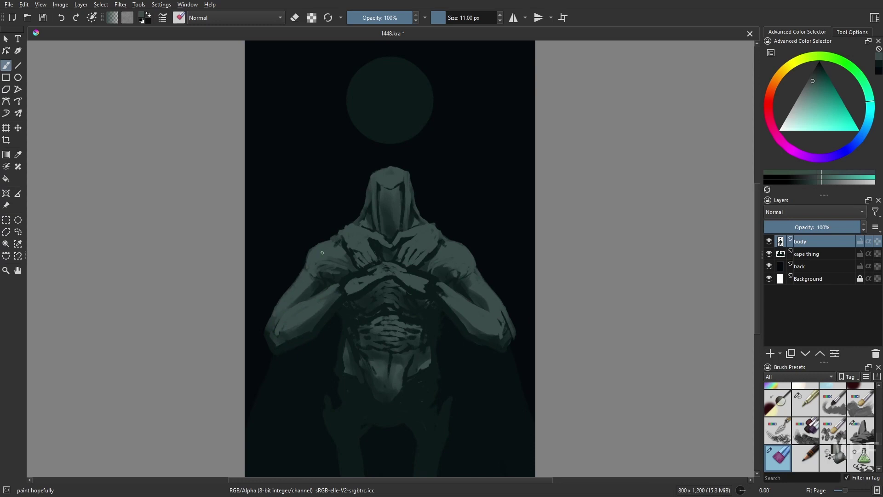
Darken the hood's opening and the torso sides, and blend the abdomen and arms with Gamer Knife Maybe at 32 px.
ctrl+click(402, 199)
drag(378, 189, 386, 235)
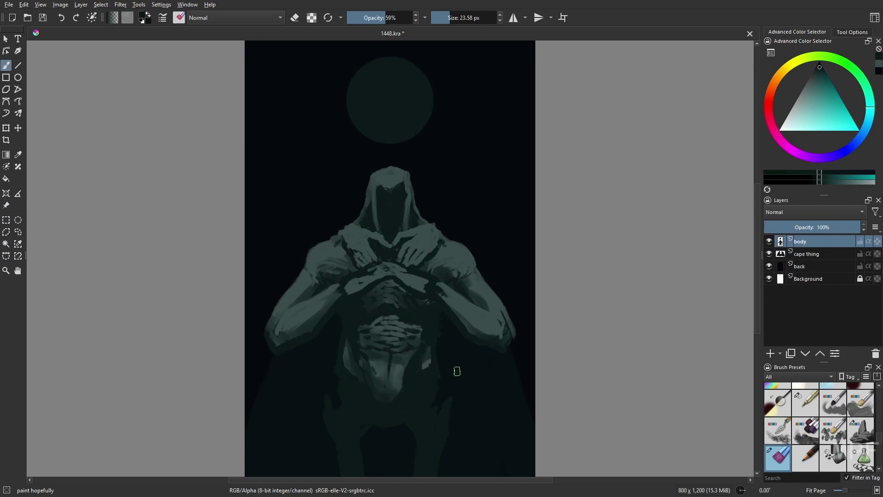
key(slash)
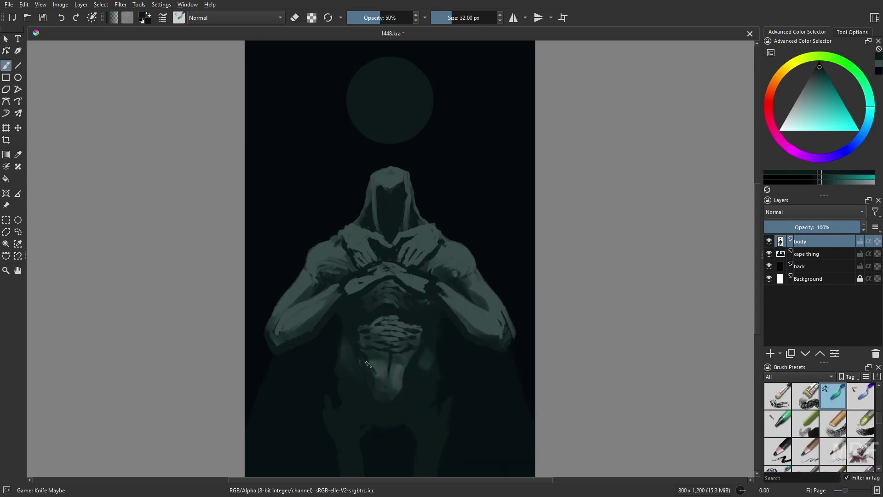
ctrl+click(509, 339)
key(ctrl+z)
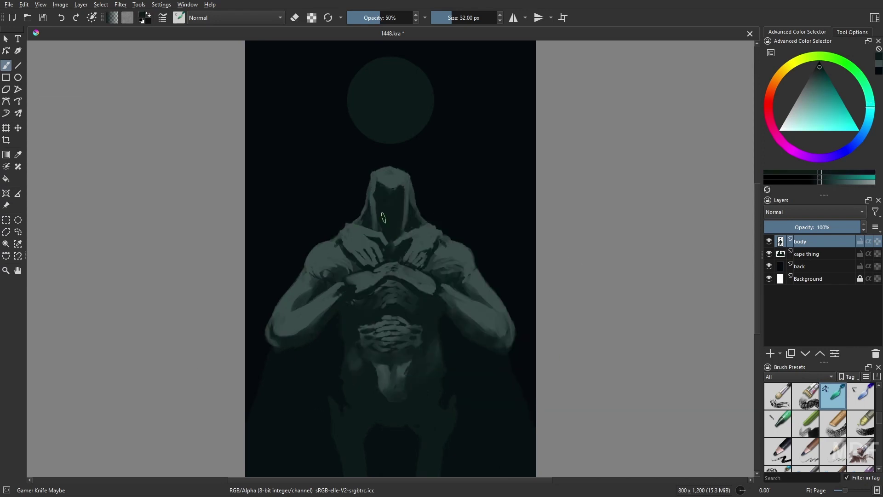
Reduce the brush to 16 px and refine the hood's inner edge and the crossed wrists.
right_click(419, 216)
right_click(391, 189)
key(bracketleft)
key(bracketleft)
key(bracketleft)
key(bracketleft)
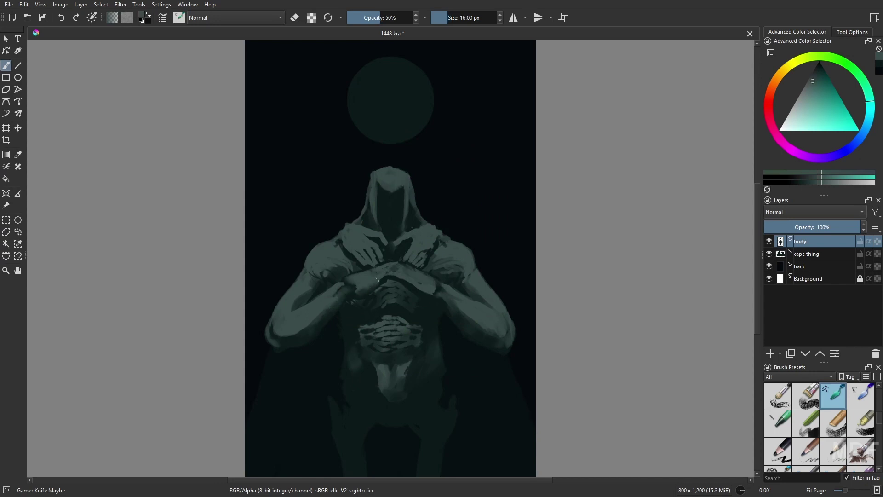
Extend the clasped fingers across the abdomen with the paint hopefully brush at 11 px and 59% opacity, checking the mirrored view.
right_click(406, 216)
click(396, 281)
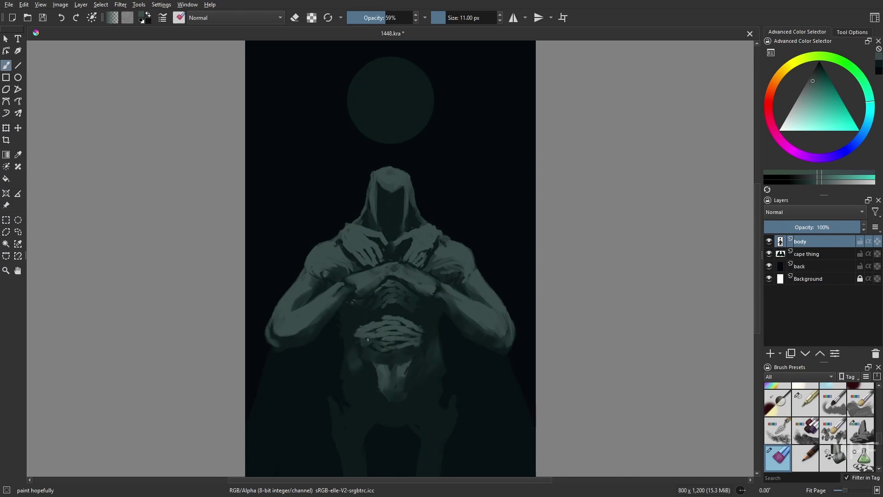
key(m)
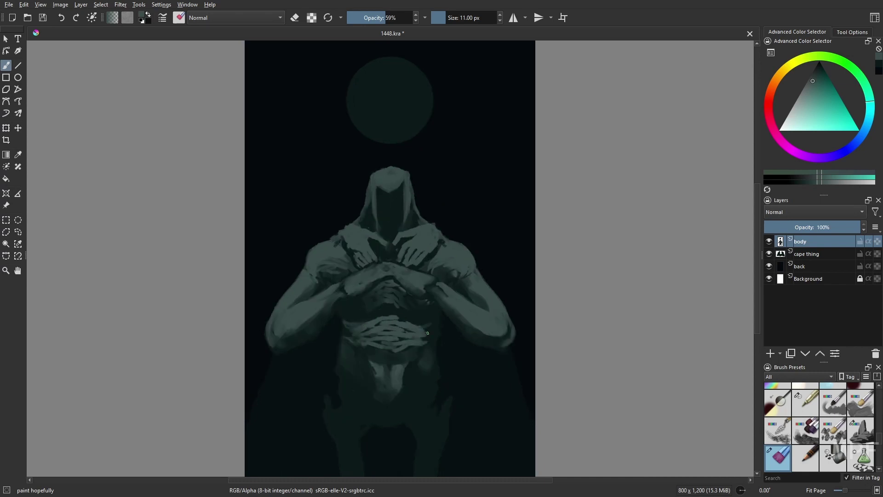
Shade the ribs and torso sides between the crossed wrists and clasped hands with Gamer Knife Maybe and paint hopefully.
key(slash)
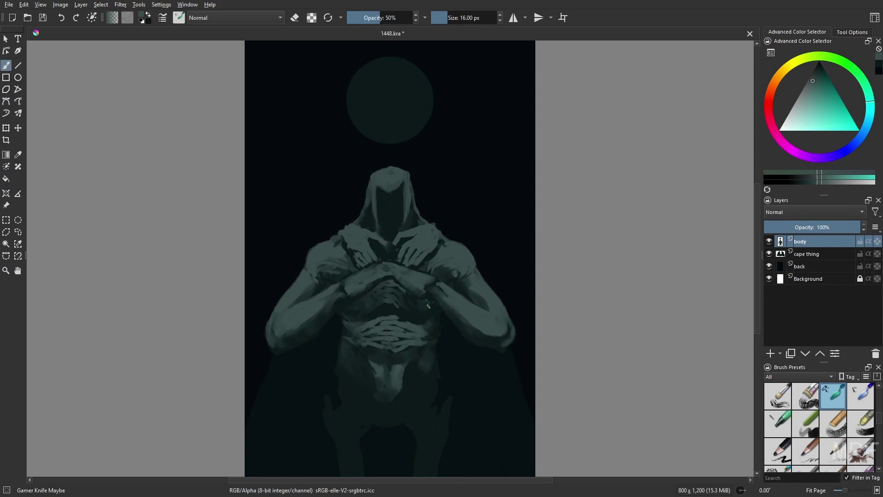
key(k)
right_click(369, 255)
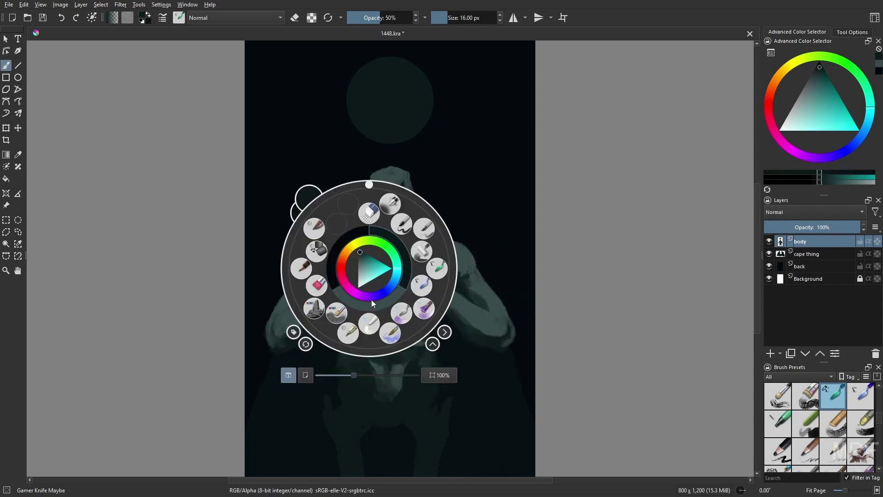
click(371, 299)
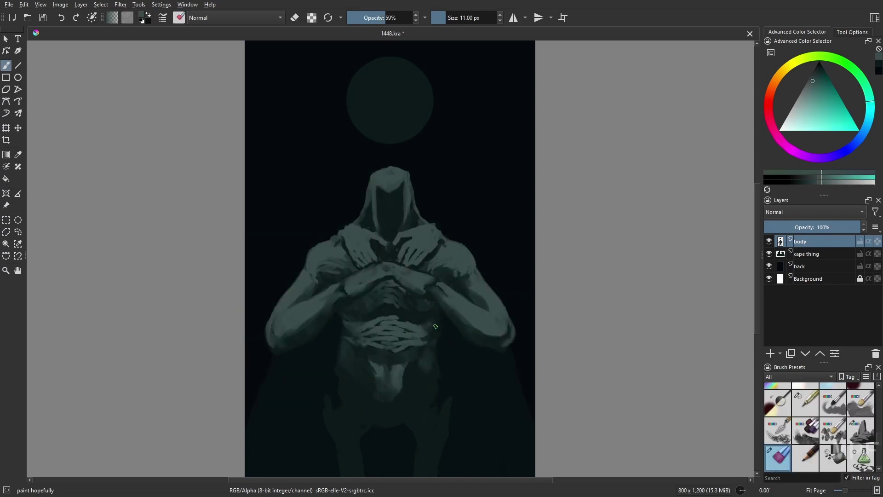
Shade below the clasped hands in a sampled dark colour with Gamer Knife Maybe at 20 px and 61% opacity.
key(slash)
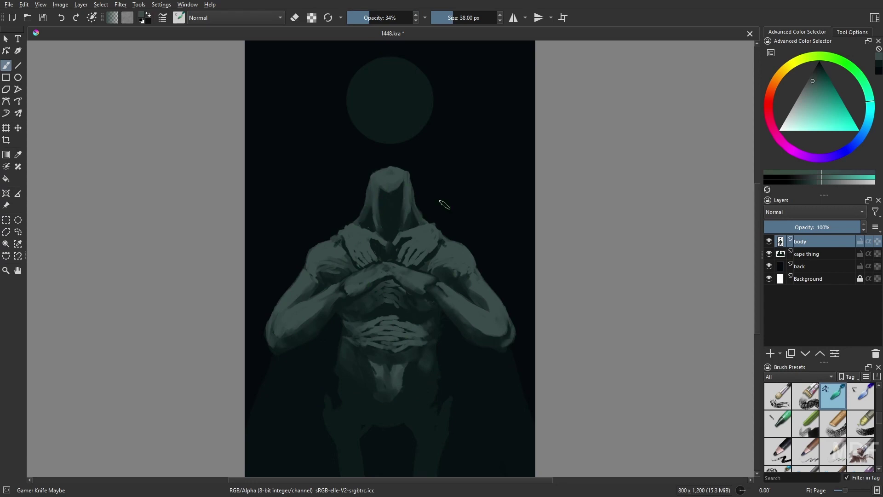
key(bracketleft)
key(bracketleft)
key(bracketleft)
key(bracketleft)
ctrl+click(428, 320)
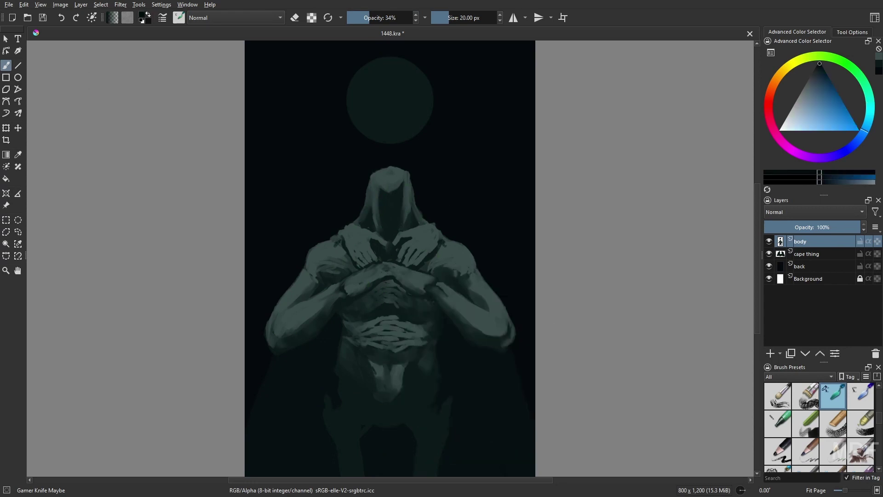
key(o)
key(o)
key(o)
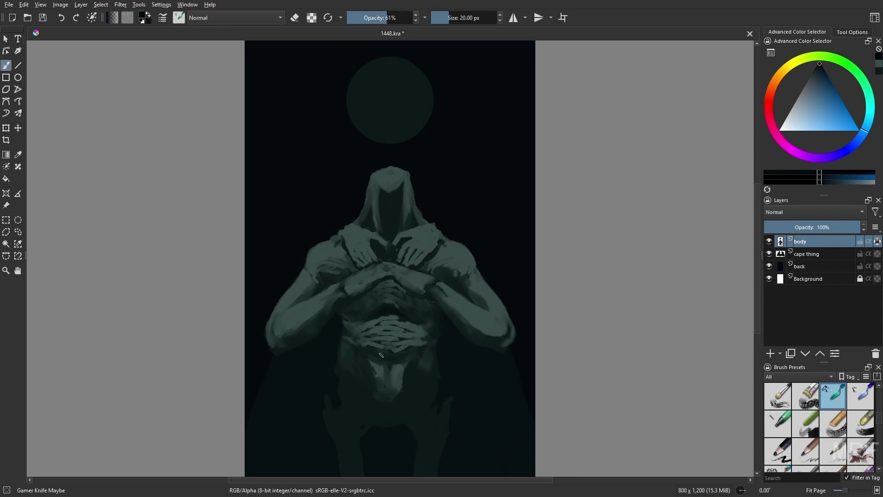
Darken the lower abdomen and legs with the brush at about 51 px and 45% opacity.
key(i)
key(i)
key(bracketright)
key(bracketright)
key(bracketright)
key(bracketright)
key(bracketright)
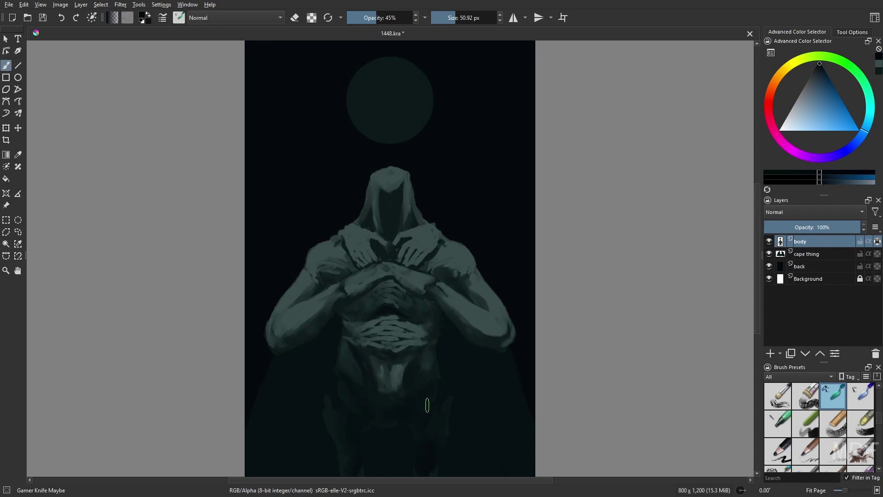
right_click(402, 352)
click(389, 375)
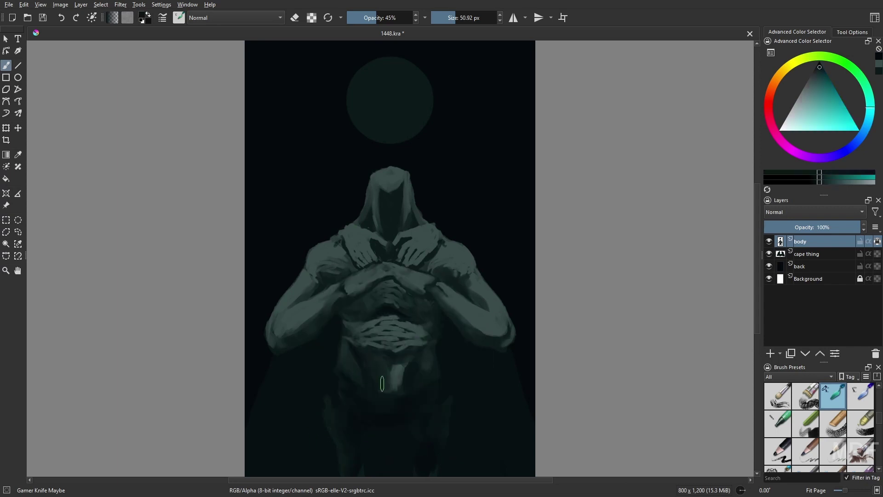
Add lighter grey-green highlights to the hands and fingers at the collar with the brush at 10.20 px and 97% opacity.
click(806, 94)
key(1)
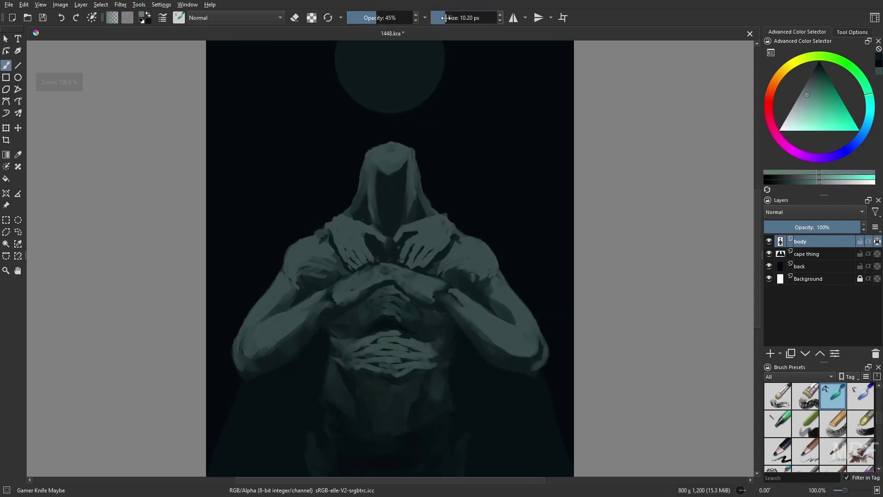
key(bracketleft)
key(bracketleft)
key(bracketleft)
key(bracketleft)
key(bracketleft)
key(bracketleft)
key(bracketleft)
key(bracketleft)
key(bracketleft)
key(o)
key(o)
key(o)
key(o)
key(o)
key(o)
drag(411, 241, 436, 220)
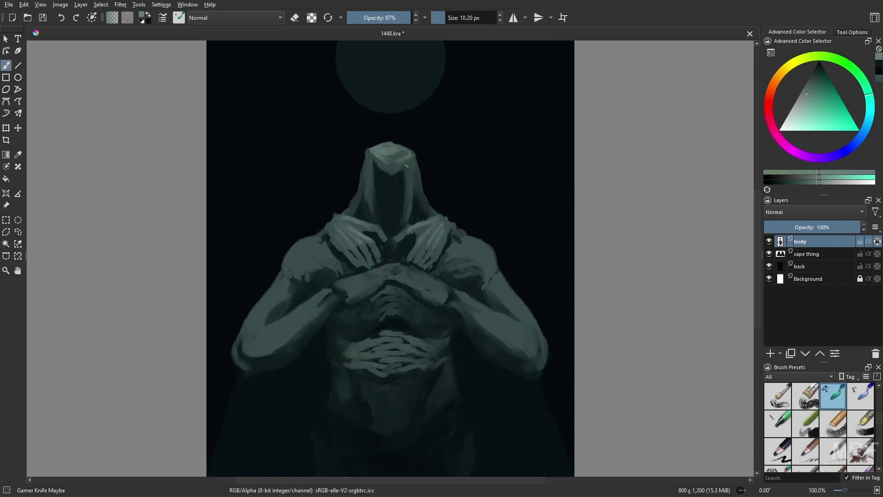
Highlight the hood's top and inner folds with the brush at 20 px, lowering its opacity to 41%.
key(bracketright)
key(bracketright)
key(bracketright)
key(bracketright)
drag(373, 156, 368, 199)
key(i)
key(i)
key(i)
key(i)
key(i)
key(i)
mouse_move(371, 153)
mouse_down()
mouse_move(368, 176)
mouse_move(410, 202)
mouse_up()
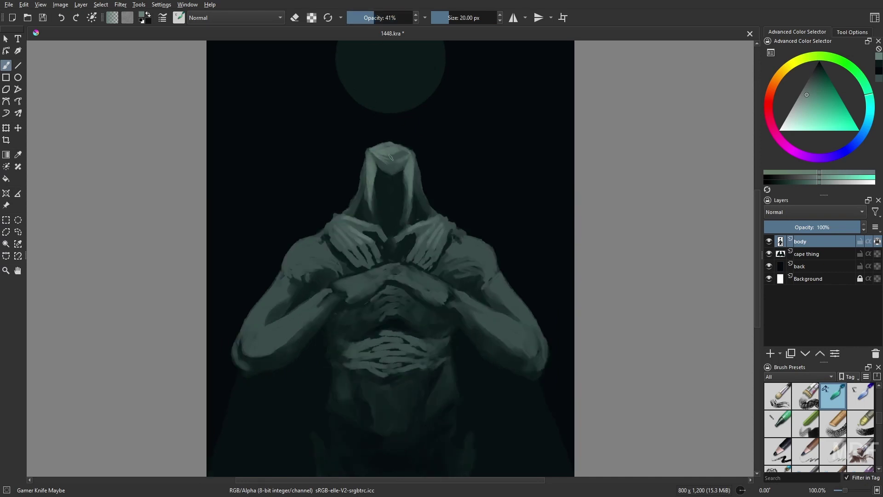
Clean up the hood's outline with RGBA 06 Rock, and paint light rims on the shoulders at 17.33 px.
key(slash)
key(slash)
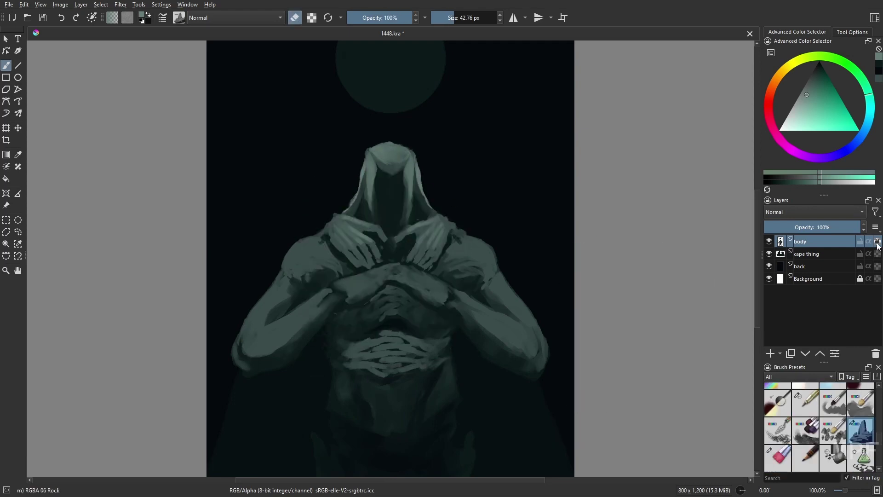
key(e)
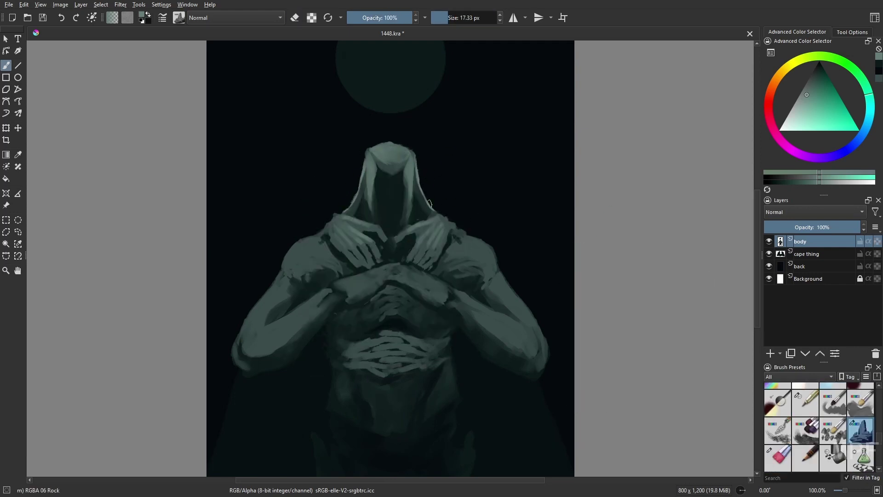
scroll(432, 205, up, 1)
drag(334, 238, 304, 265)
drag(282, 295, 319, 259)
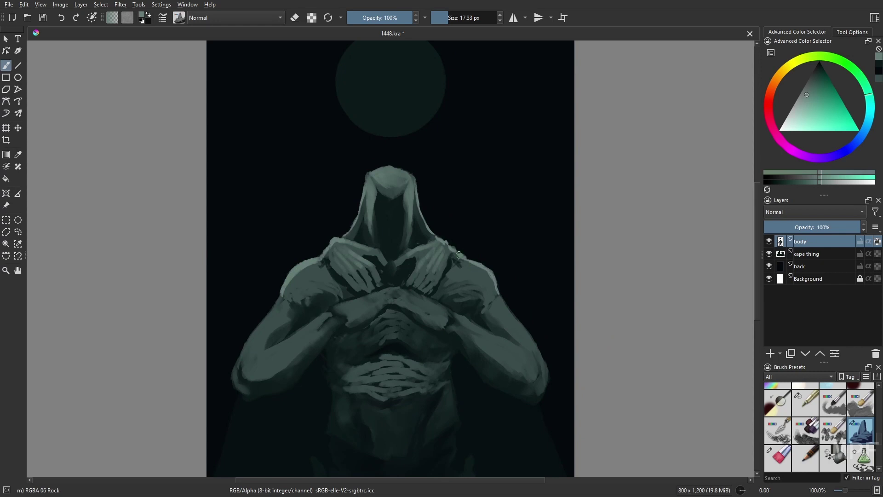
Highlight the outer arms, elbows and crossed wrists with the paint hopefully brush at 12 px and 59% opacity.
key(e)
scroll(455, 345, down, 1)
right_click(455, 332)
click(455, 257)
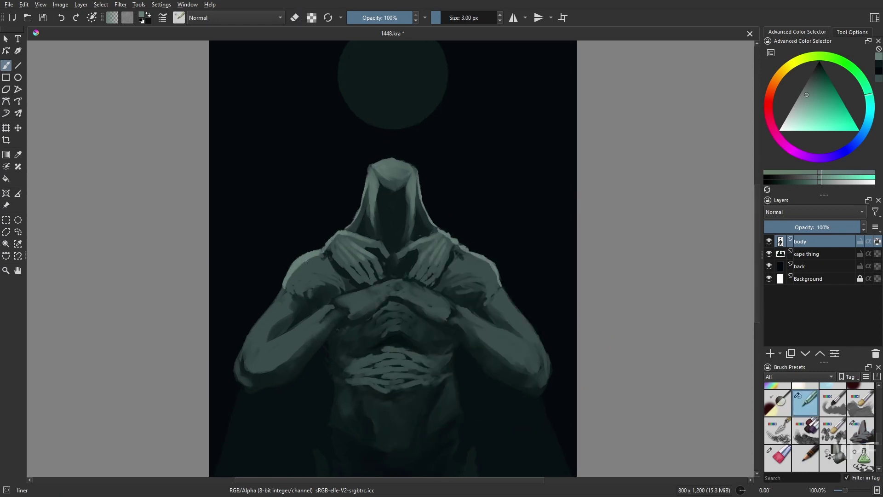
right_click(292, 329)
click(250, 339)
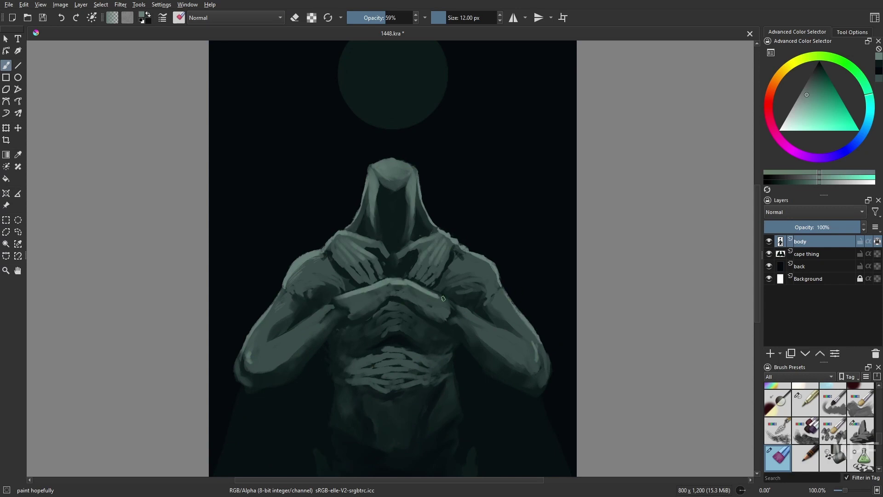
Reduce the brush to 7 px and add fine highlights to the clasped hands over the abdomen.
key(minus)
key(bracketleft)
key(bracketleft)
key(bracketleft)
key(bracketleft)
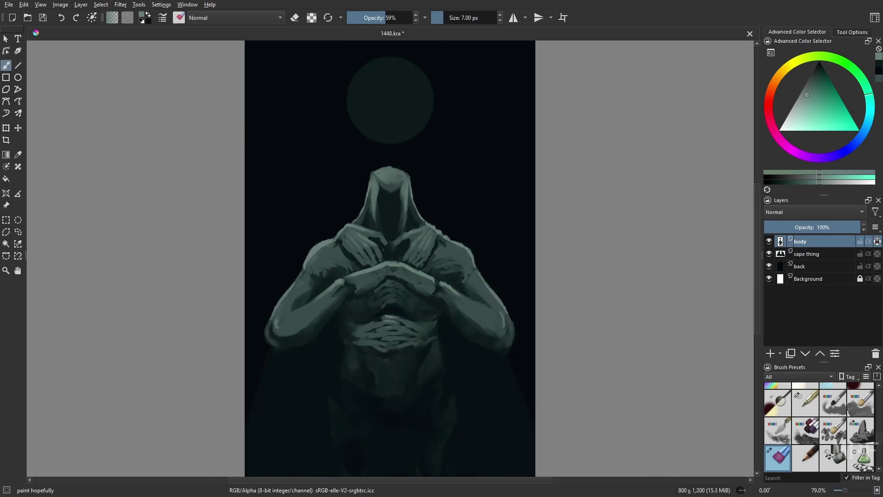
Set up the b) Airbrush Soft brush at 44 px and 34% opacity with a very dark teal for soft shading.
right_click(432, 289)
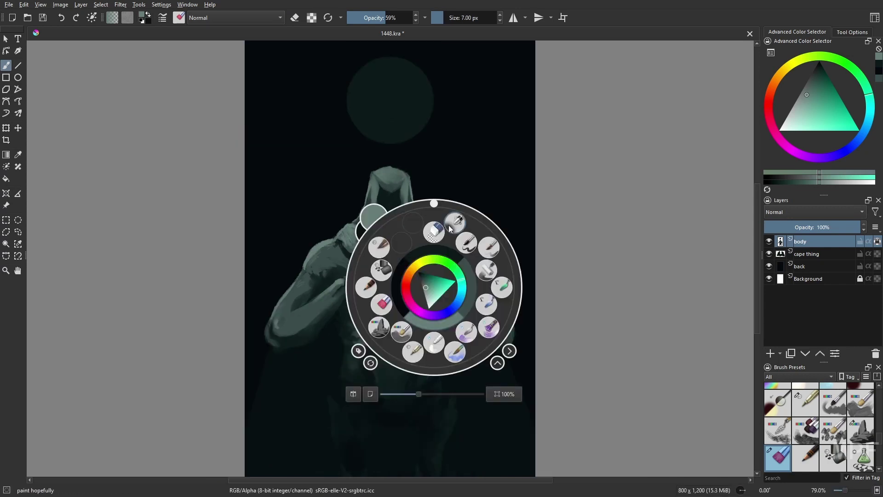
click(430, 213)
right_click(421, 135)
click(421, 132)
key(bracketright)
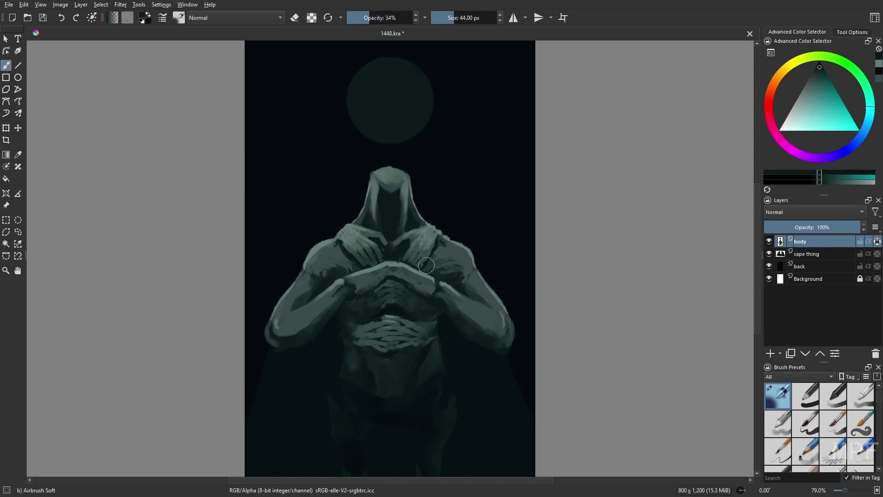
Pick the Gamer Knife Maybe brush at 41% opacity with a near-black blue and shade around the figure's waist.
right_click(441, 351)
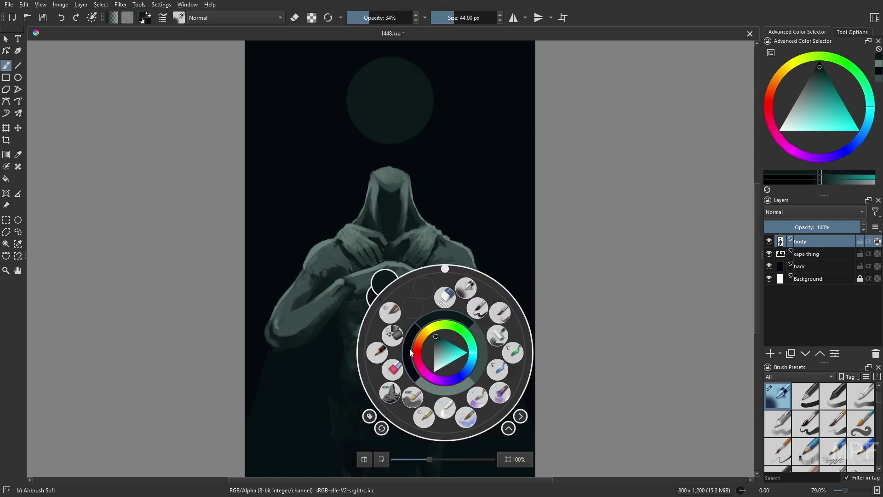
click(426, 345)
right_click(471, 351)
click(386, 350)
key(bracketright)
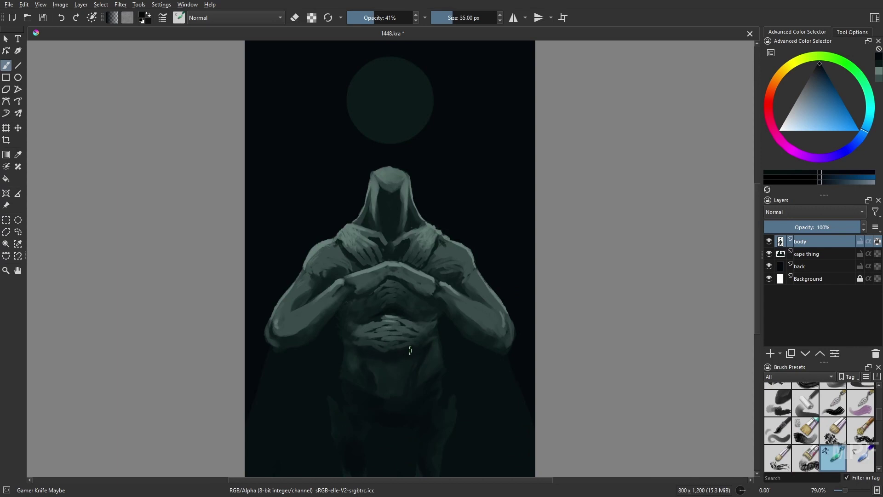
key(bracketleft)
key(bracketleft)
Add fine light strokes along the forearm with the liner brush at 3 px and 42% opacity.
key(bracketleft)
key(1)
right_click(385, 356)
click(332, 295)
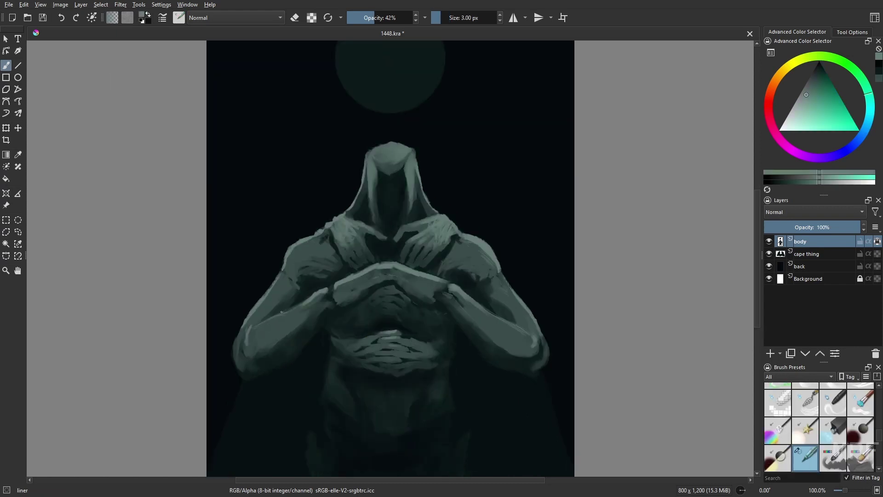
drag(271, 318, 259, 327)
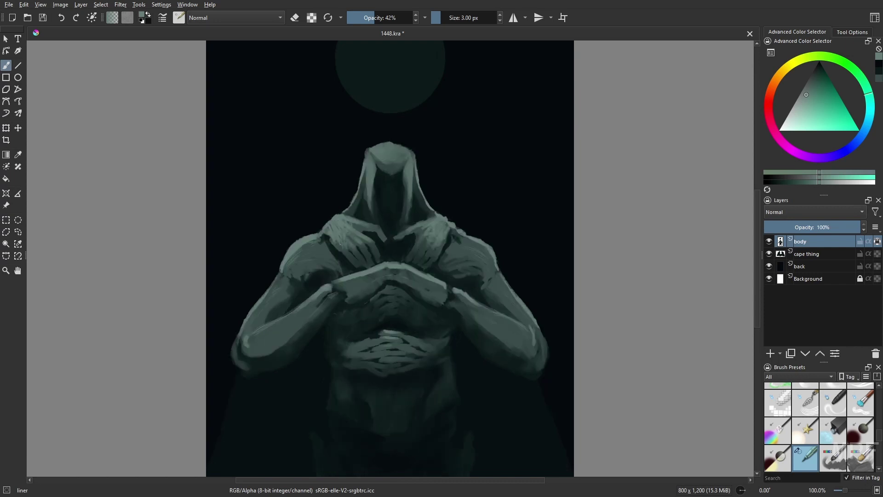
Refine the hands resting near the shoulders in mid teal with the liner at 3 px and 67% opacity.
click(391, 17)
right_click(417, 258)
click(371, 236)
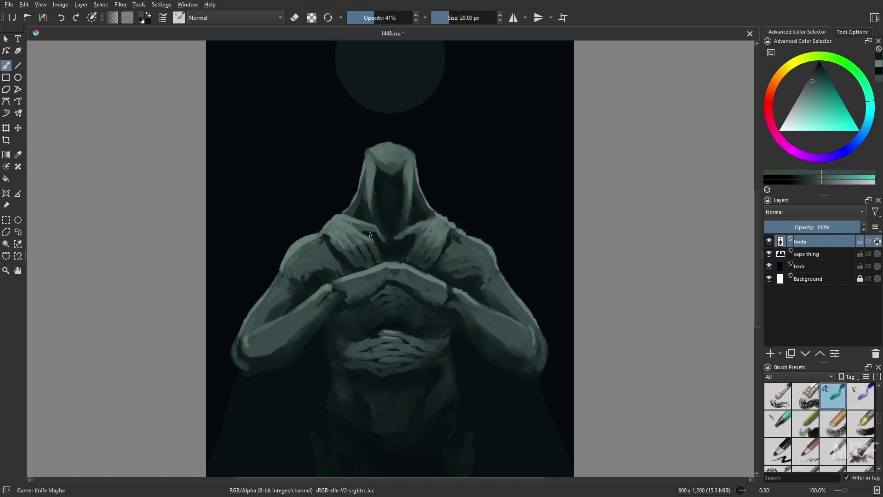
right_click(379, 295)
click(338, 232)
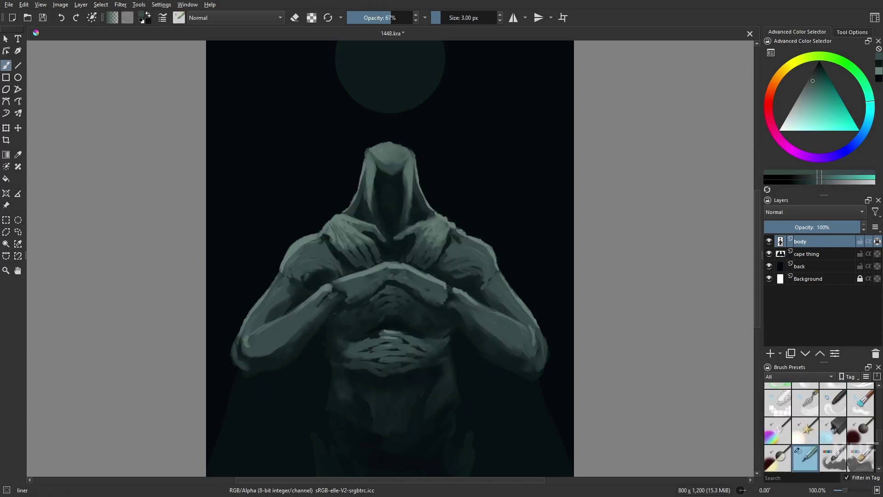
drag(335, 230, 350, 219)
drag(427, 223, 447, 241)
Detail the fingers of the shoulder hands with light teal lines and dark gaps, lowering the liner's opacity to 34% for the gaps.
right_click(382, 268)
click(375, 276)
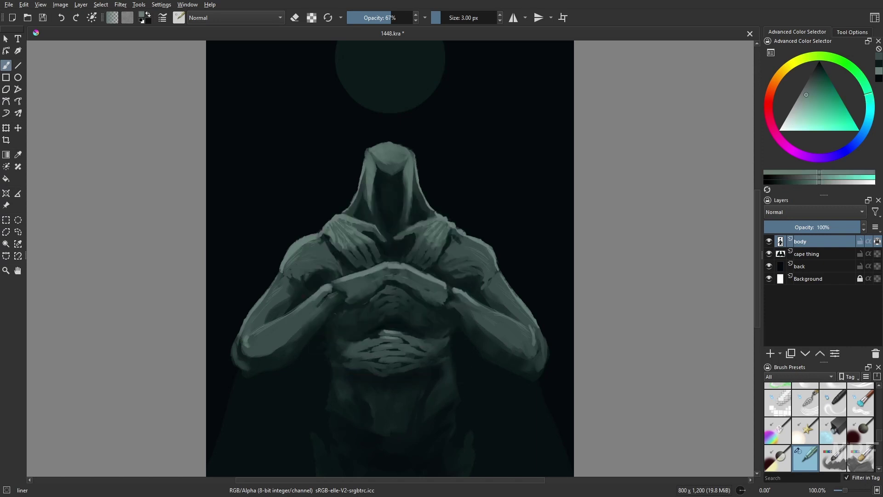
right_click(351, 252)
click(357, 228)
key(i)
key(i)
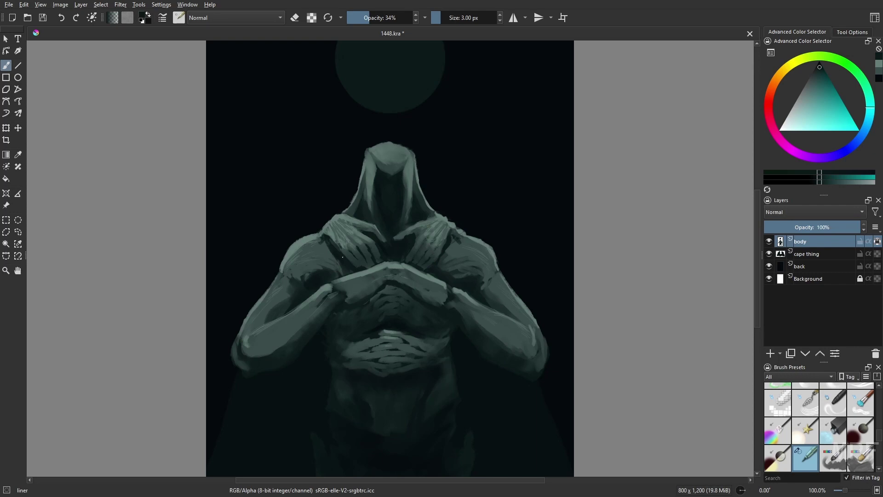
key(o)
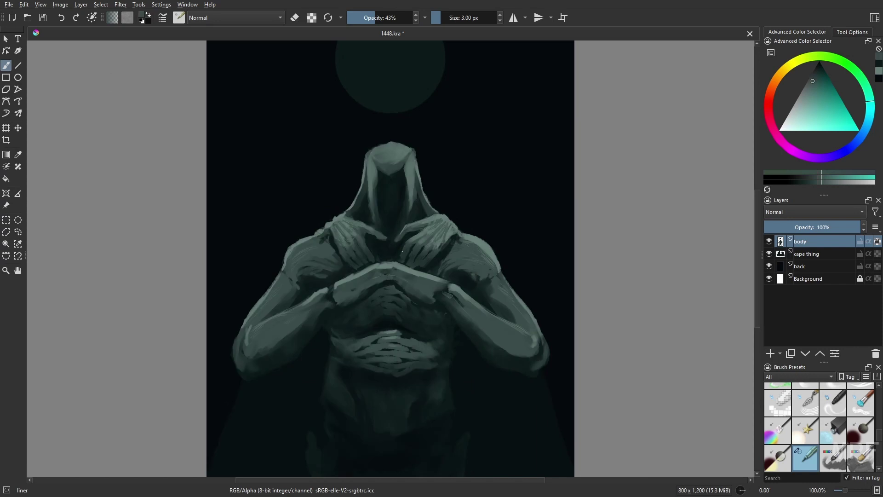
Touch up the shoulder contour and the crossed hands in dark and mid teal with the liner at 3 px and 43% opacity.
ctrl+click(388, 259)
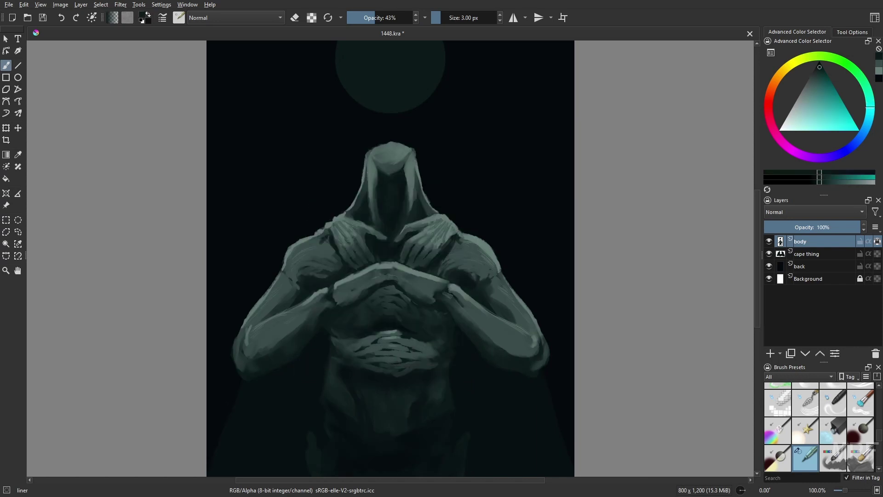
right_click(416, 241)
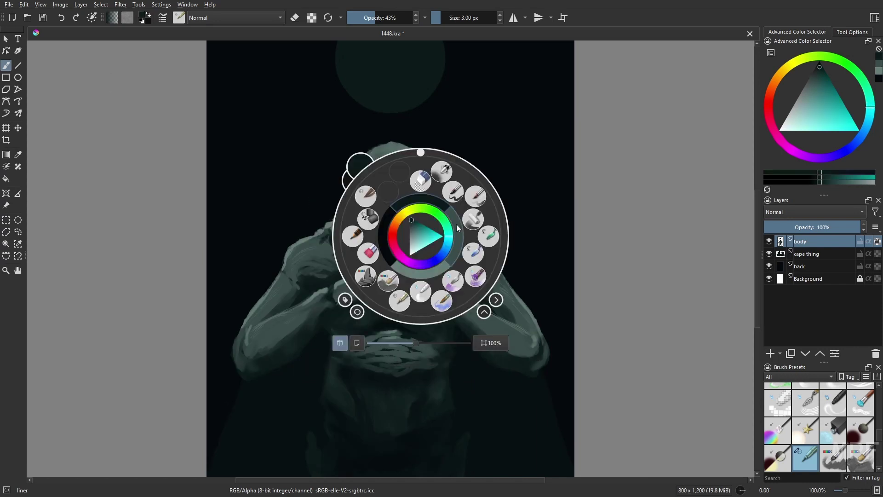
click(416, 244)
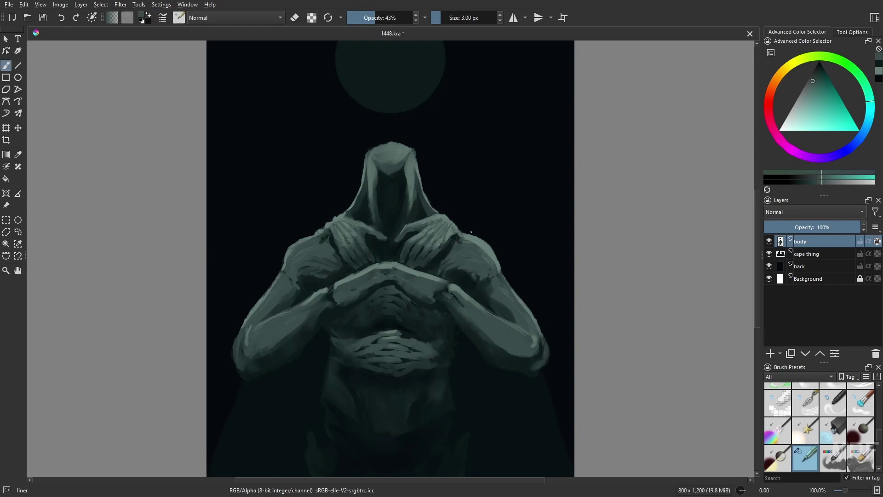
drag(471, 232, 491, 258)
drag(340, 282, 358, 274)
Block in the overlapping fingers where the crossed hands meet at the centre of the chest.
right_click(388, 288)
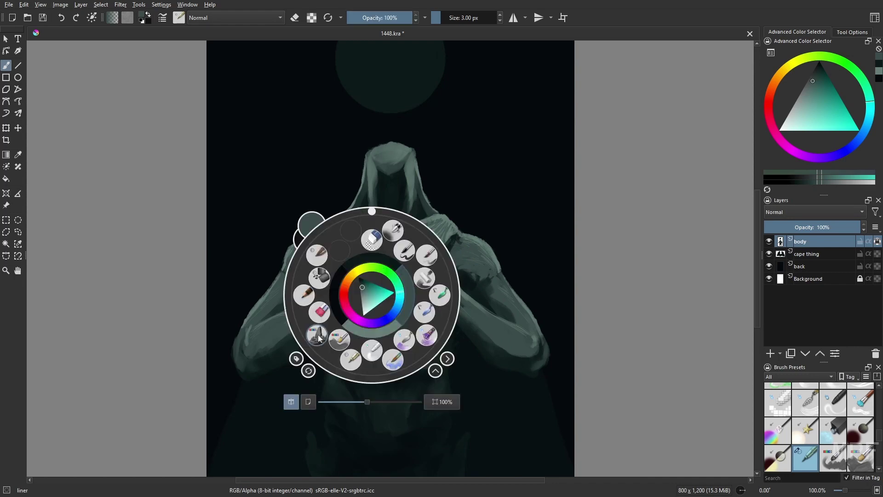
click(387, 288)
right_click(388, 287)
click(389, 299)
mouse_move(375, 292)
mouse_down()
mouse_move(403, 294)
mouse_move(388, 295)
mouse_move(400, 324)
mouse_move(433, 319)
mouse_move(377, 286)
mouse_up()
Highlight the backs of the crossed hands in light teal with the paint hopefully brush at 33% opacity, enlarging it to 15 px.
ctrl+click(400, 323)
right_click(372, 273)
click(423, 292)
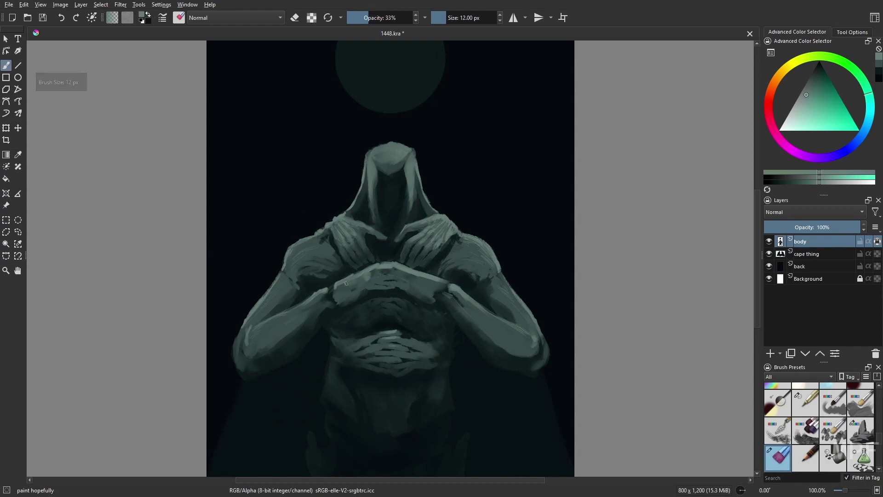
right_click(421, 289)
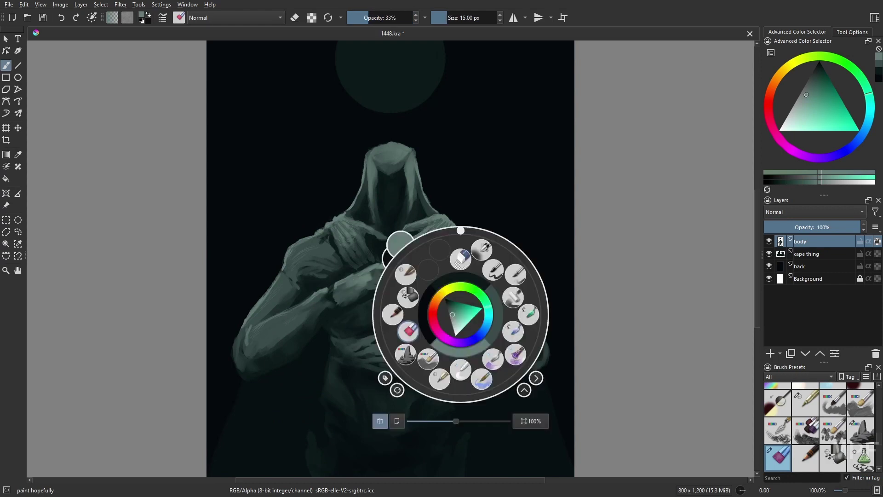
click(422, 286)
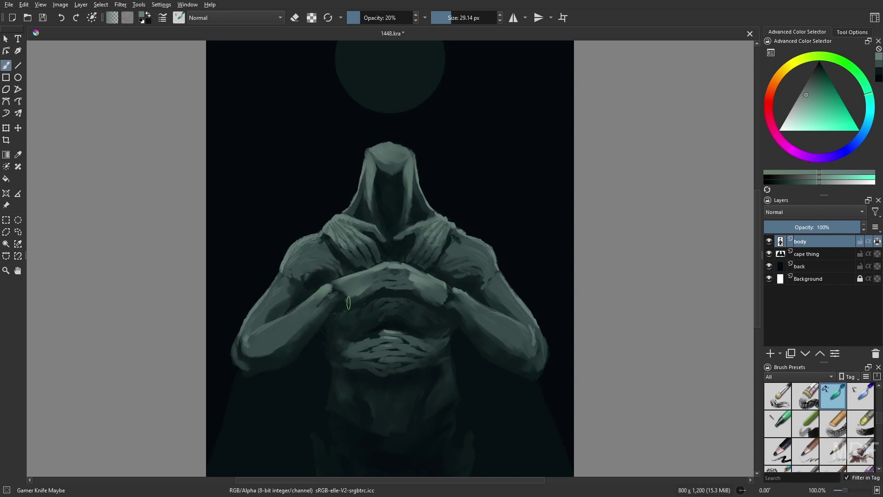
Darken the area beneath the wrists in dark teal with Gamer Knife Maybe at 29.14 px, raising its opacity to 62%.
right_click(365, 309)
click(453, 309)
key(o)
key(o)
key(o)
key(o)
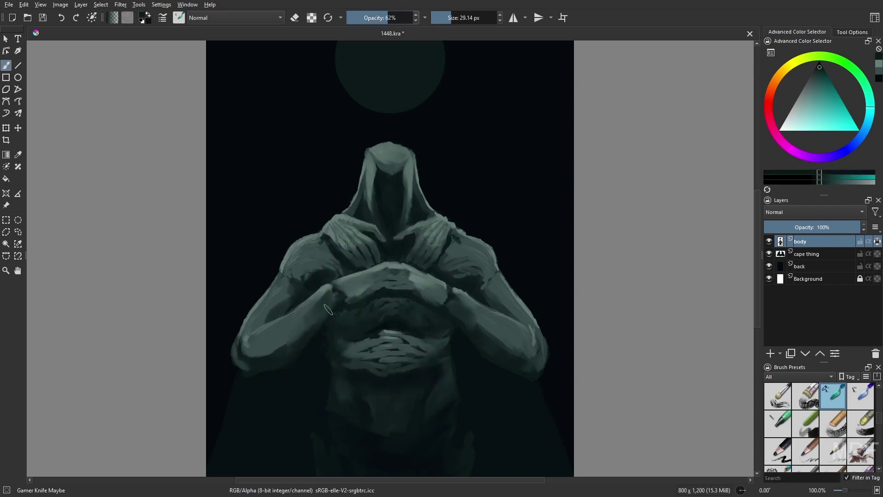
Shade the crossed hands in mid teal with Gamer Knife Maybe, reducing it to 13 px and 33% opacity.
right_click(291, 351)
click(412, 286)
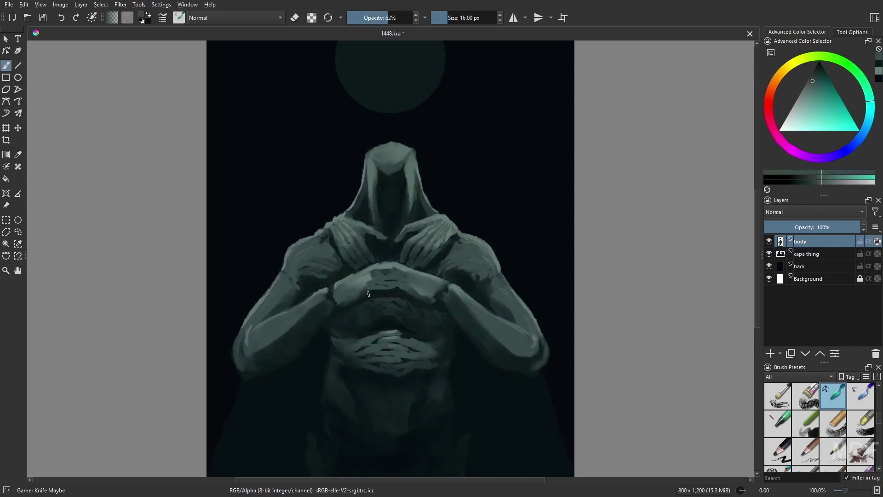
right_click(412, 286)
click(417, 294)
key(i)
key(i)
key(i)
key([)
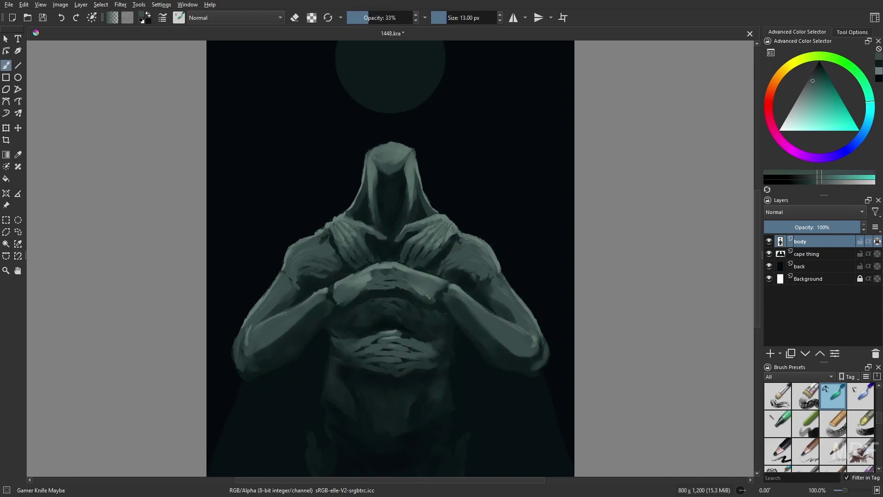
Blend the wrists and forearms in mid teal with Gamer Knife Maybe at 14 px and 32% opacity.
right_click(469, 318)
click(331, 296)
key(o)
key(o)
key(i)
key(i)
key(i)
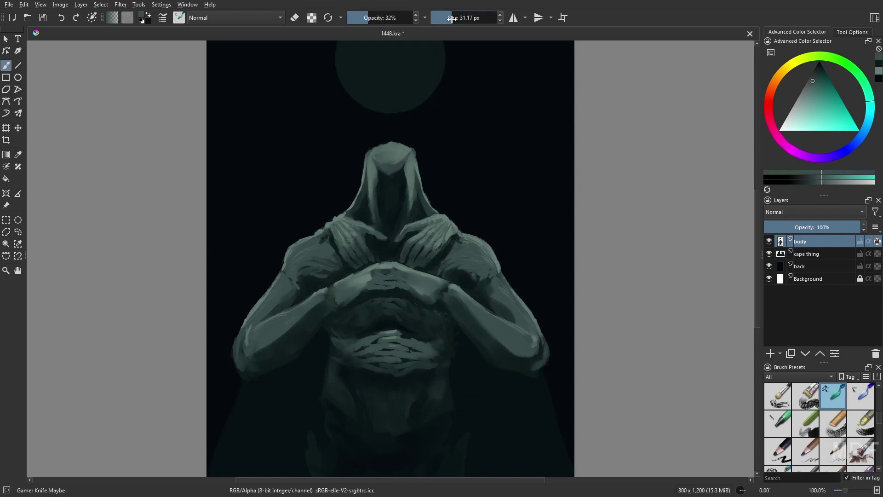
key(])
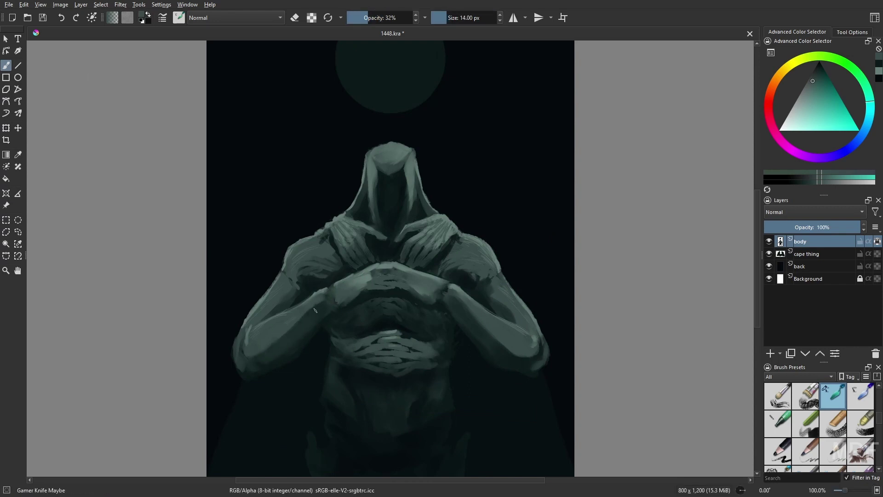
Define the dark edges around the wrists in dark teal with Gamer Knife Maybe at 11 px and 57% opacity.
key(k)
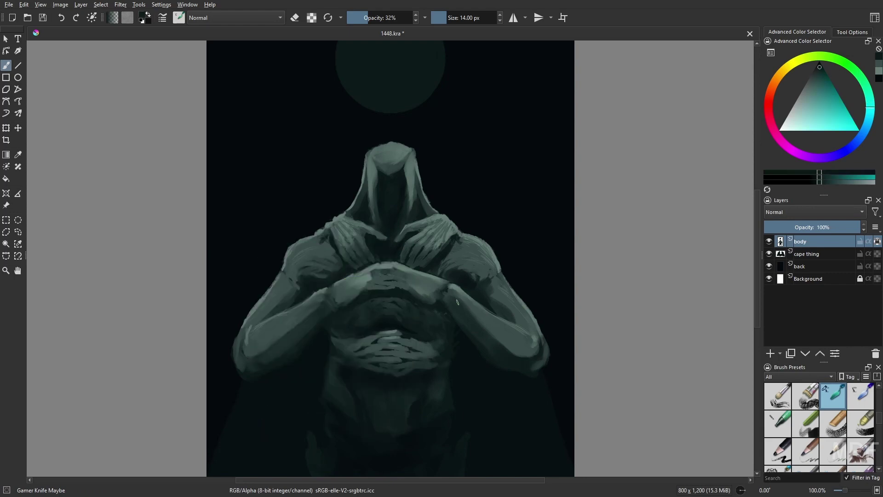
key(o)
key(o)
key(o)
key([)
key([)
key([)
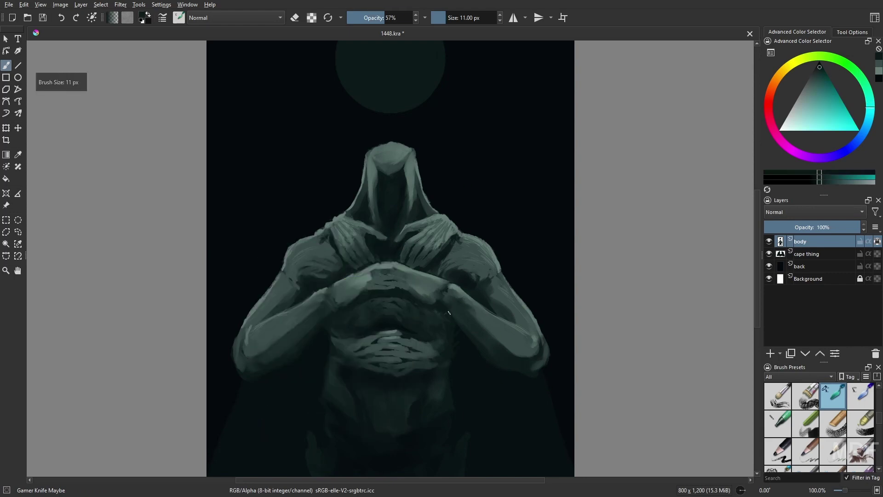
Refine the crossed hands' knuckles in mid teal with the paint hopefully brush at 7 px and 33% opacity.
right_click(423, 312)
click(421, 311)
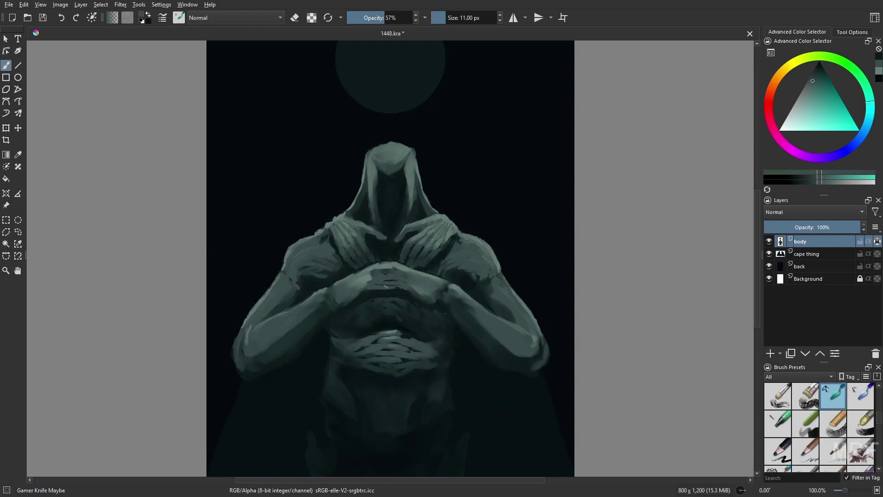
right_click(379, 273)
click(355, 235)
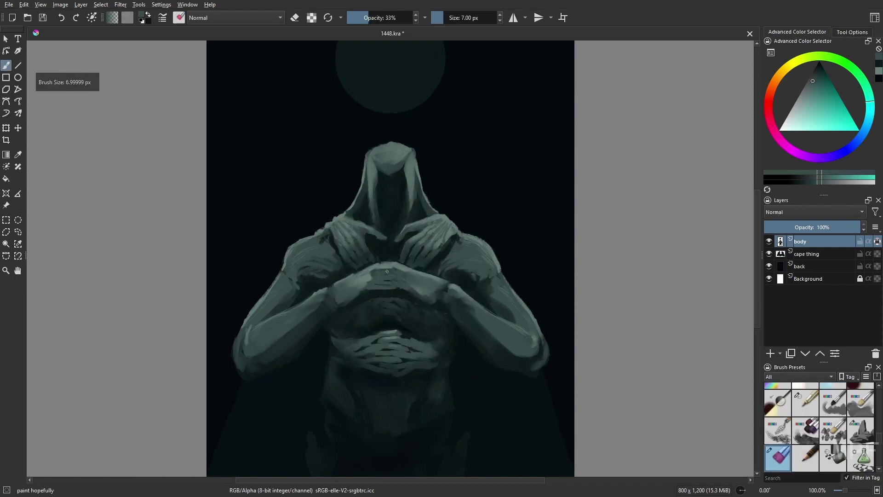
Draw dark gaps between the interlaced fingers with the liner brush at 3 px and 35% opacity.
right_click(374, 336)
click(377, 282)
key(i)
key(i)
key(i)
key(i)
key(i)
key(i)
key(i)
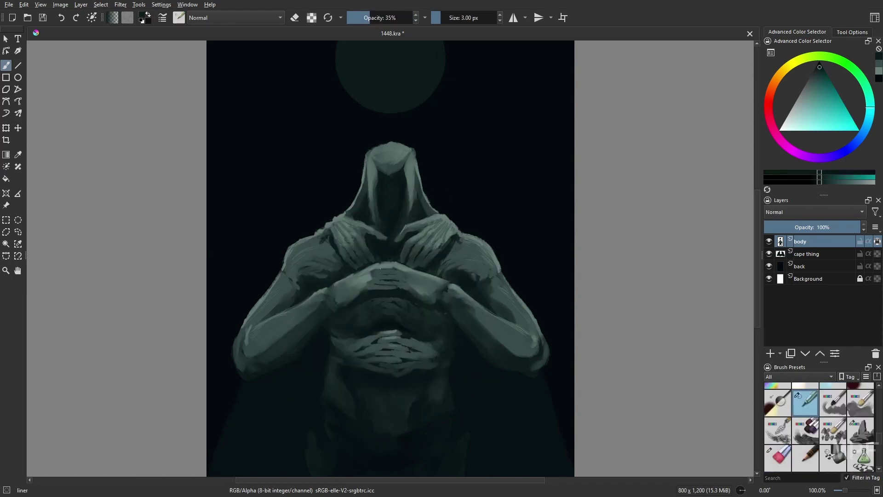
Paint light upper fingers across the top of the crossed hands with m) RGBA 06 Rock at 9 px and 100% opacity.
right_click(396, 265)
click(341, 306)
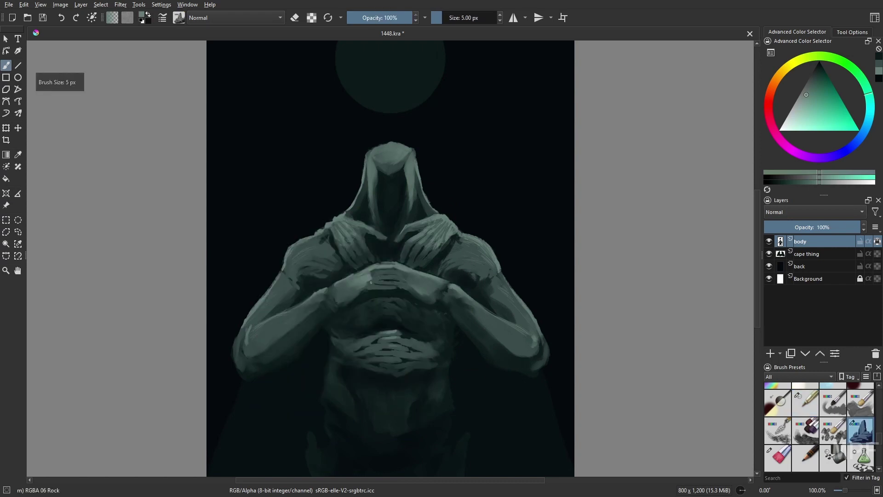
key(bracketright)
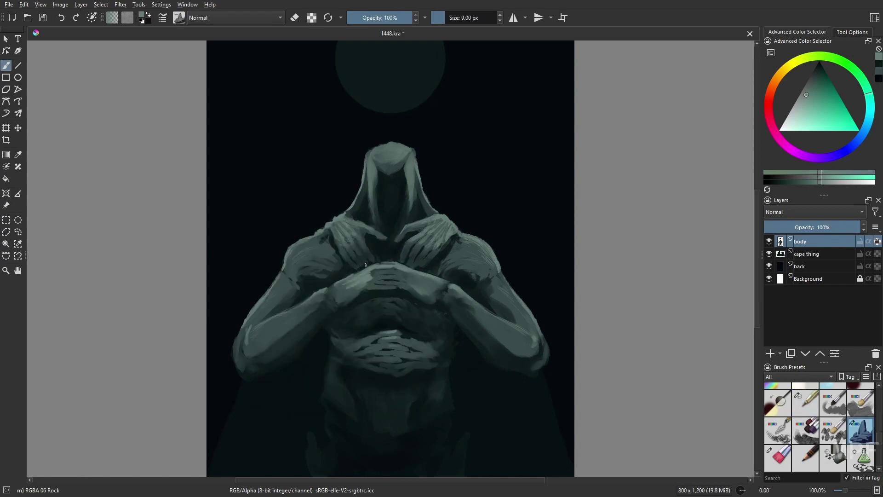
mouse_move(370, 264)
mouse_down()
mouse_move(390, 260)
mouse_move(401, 270)
mouse_up()
Separate the new upper fingers with mid and dark teal lines using the liner at 3 px and 35% opacity.
key(slash)
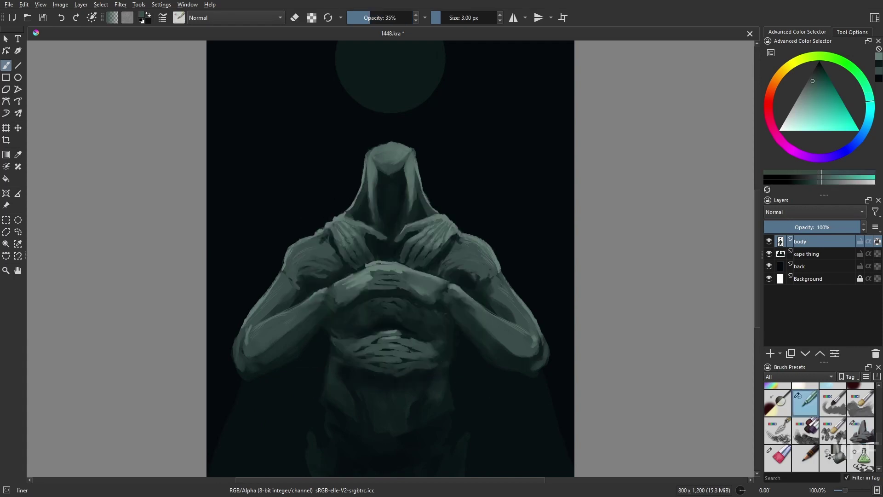
right_click(398, 294)
click(399, 265)
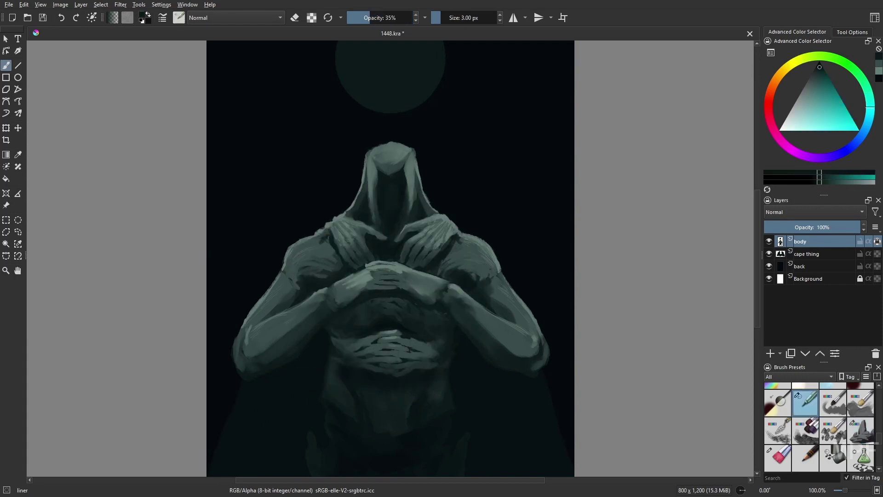
right_click(420, 278)
right_click(420, 277)
right_click(390, 279)
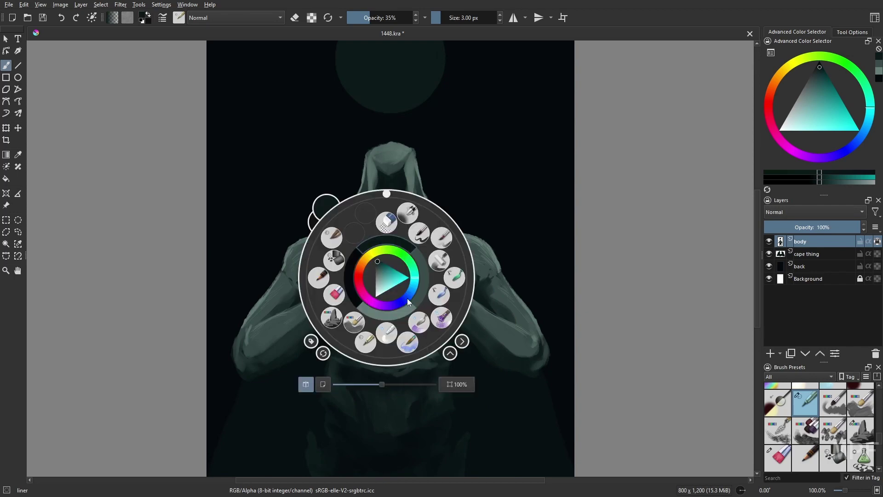
Reshape the crossed hands' edges in dark teal with m) RGBA 06 Rock at 9 px, and return to the liner in mid teal.
click(331, 317)
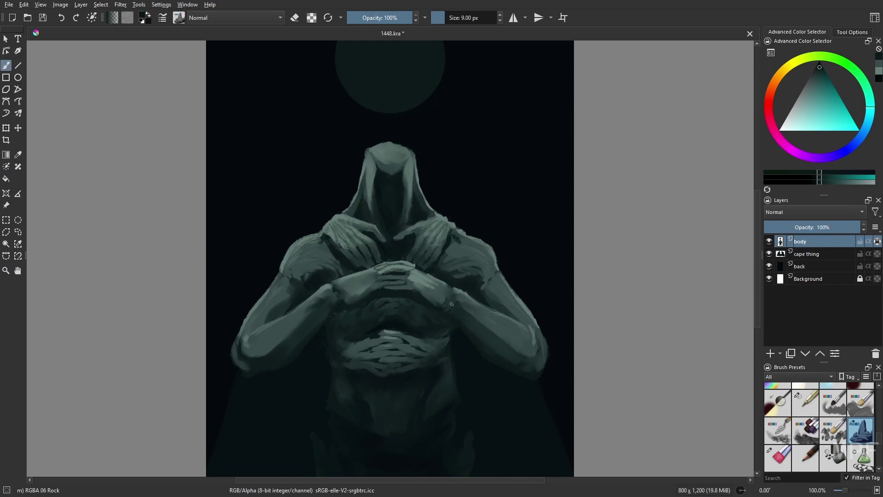
right_click(409, 308)
click(368, 267)
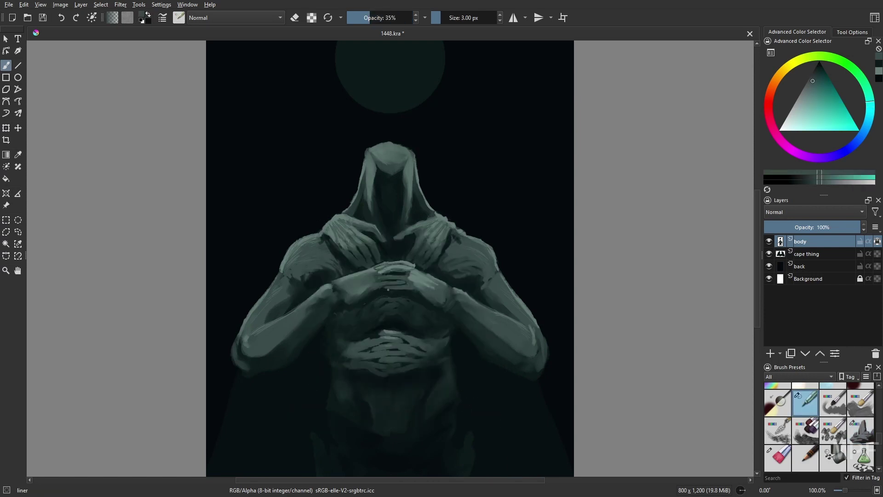
Nudge the crossed hands with the Liquify transform and repaint their upper fingers in light teal with m) RGBA 06 Rock at 12 px.
key(ctrl+t)
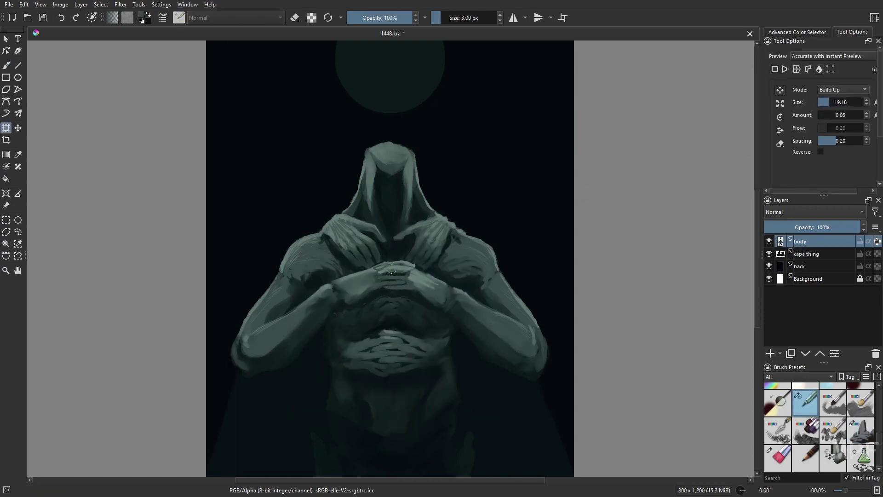
key(b)
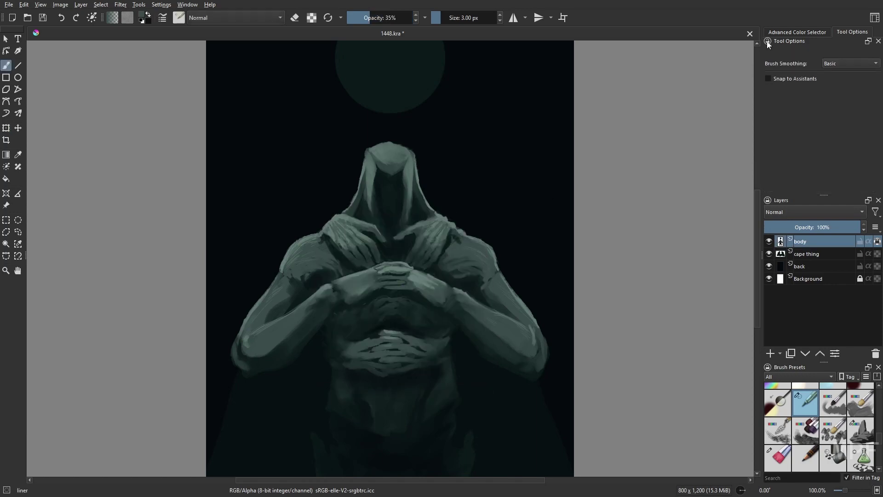
right_click(380, 285)
click(400, 272)
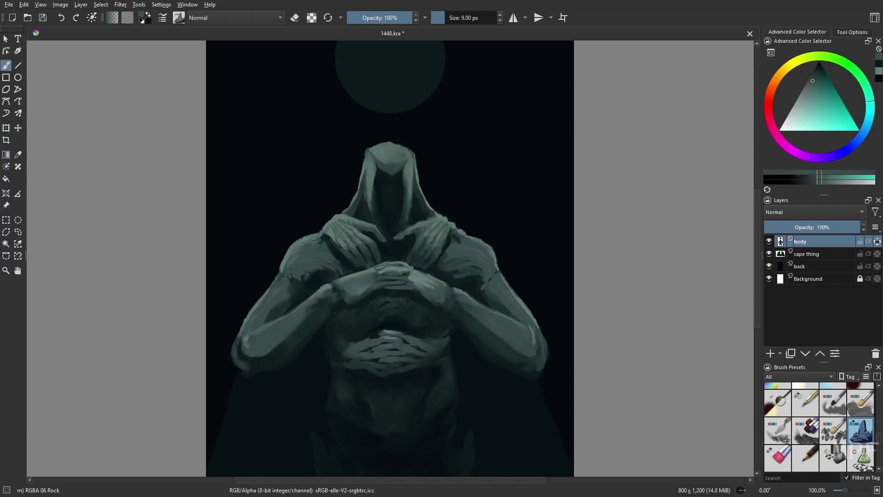
key(bracketleft)
key(ctrl+z)
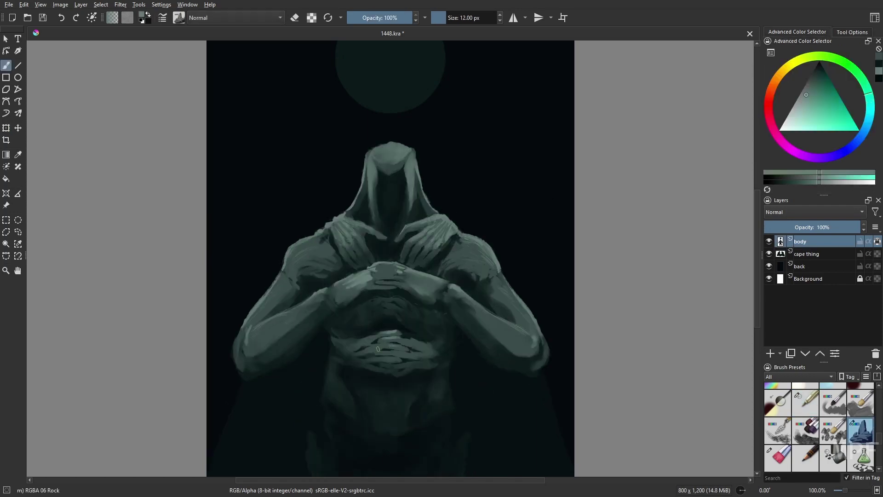
key(bracketleft)
Redraw the crossed fingers in light and mid teal, alternating the liner at 3 px with m) RGBA 06 Rock at 6 to 7 px.
right_click(386, 278)
click(398, 271)
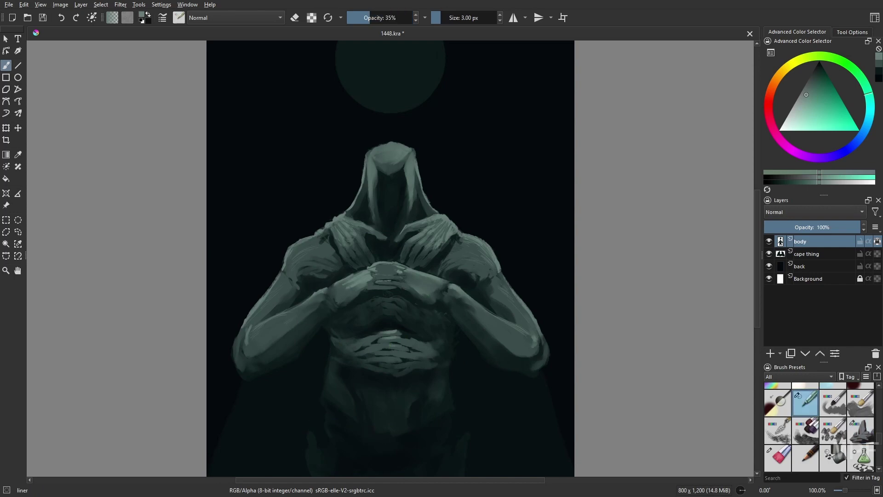
right_click(417, 285)
click(391, 280)
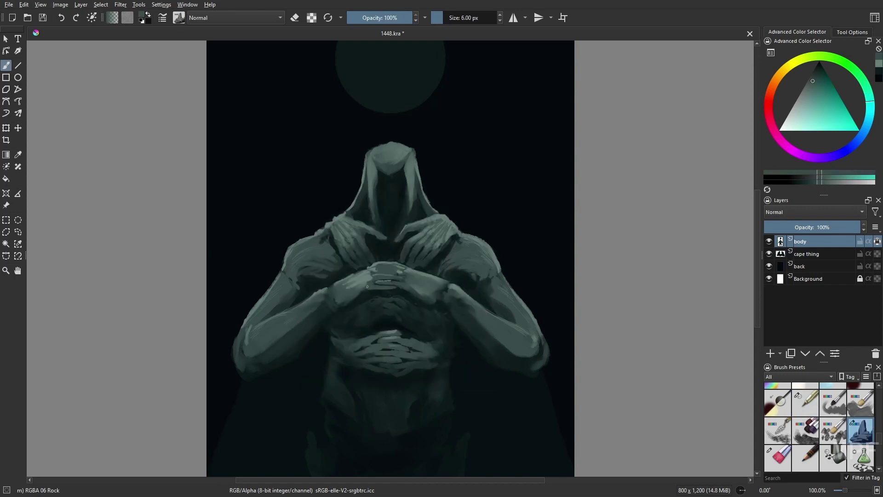
right_click(391, 315)
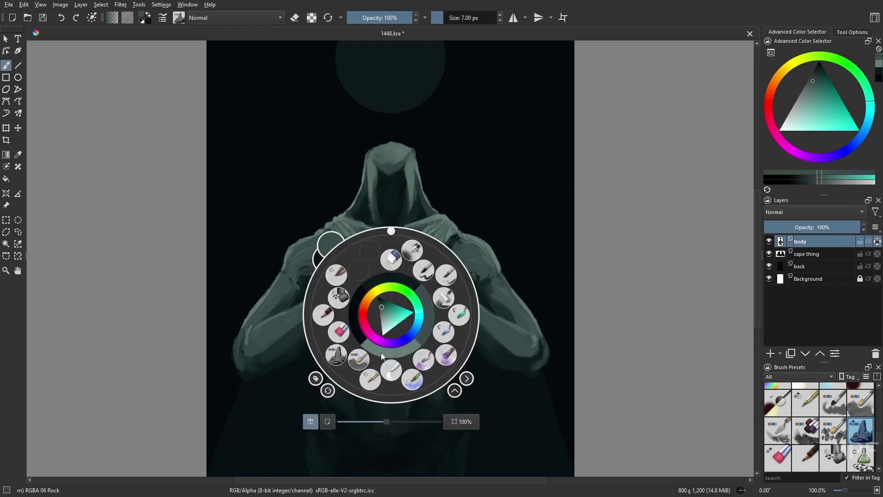
click(383, 284)
click(398, 277)
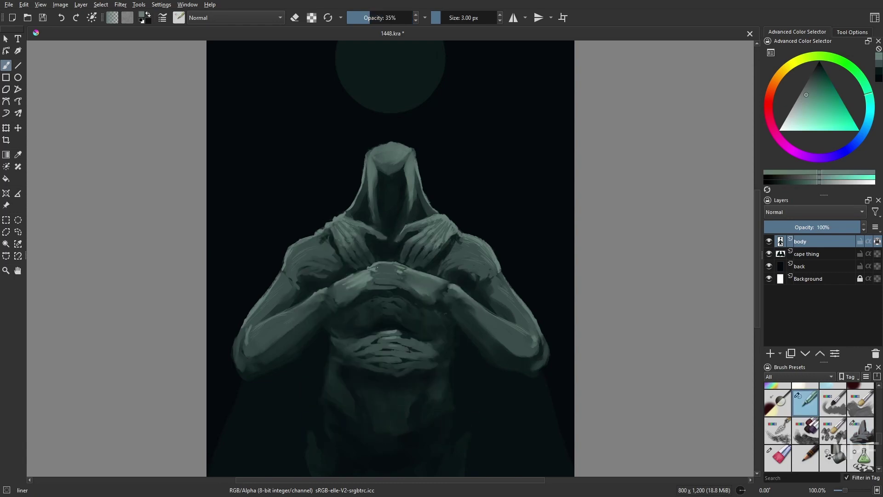
right_click(377, 275)
click(399, 294)
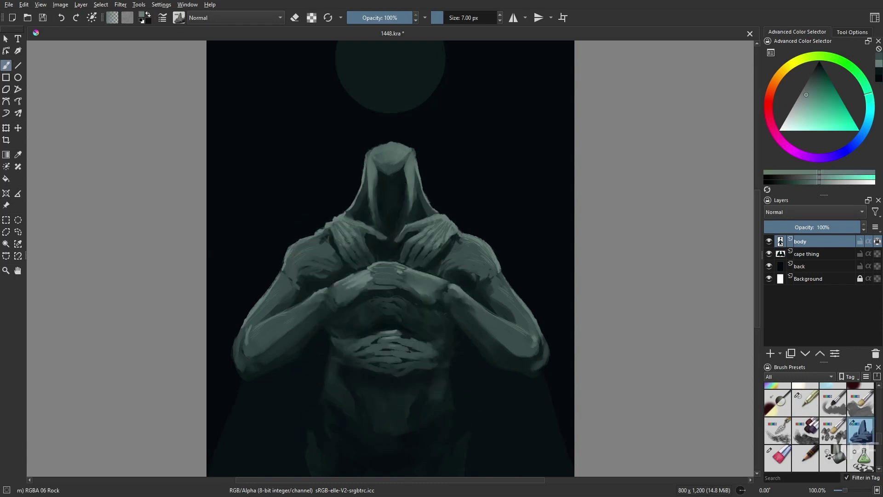
Draw dark teal gaps between the crossed fingers with the liner at 3 px and 35% opacity, touching up their light edges.
right_click(387, 296)
click(378, 266)
right_click(396, 275)
click(389, 240)
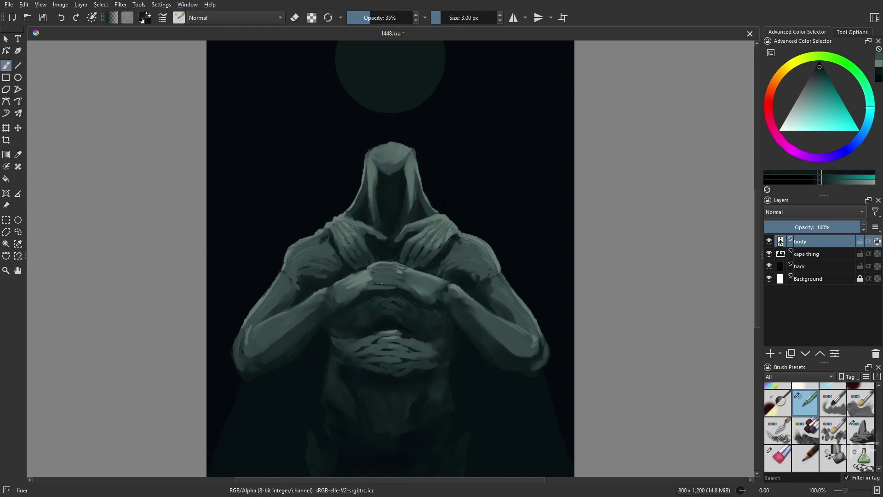
drag(381, 283, 389, 284)
ctrl+click(404, 278)
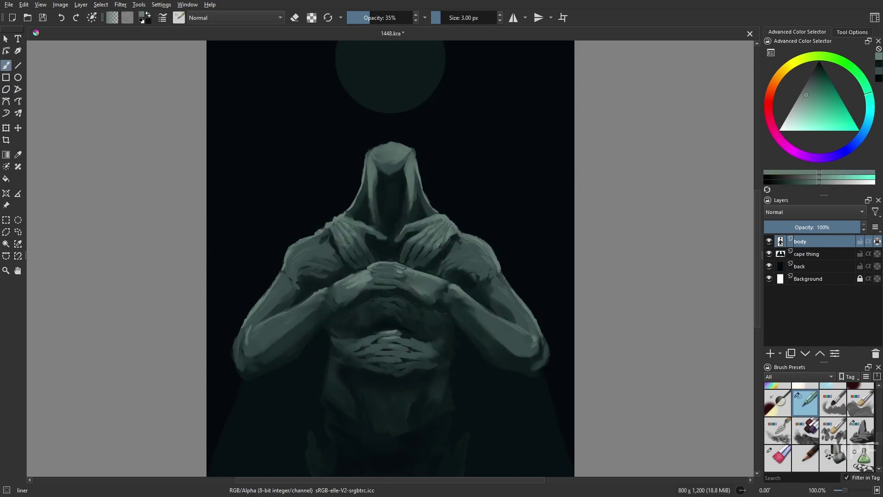
Shade below the crossed hands and across the wrists in dark and mid teal with Gamer Knife Maybe at 11 px and 57% opacity.
right_click(459, 286)
click(422, 301)
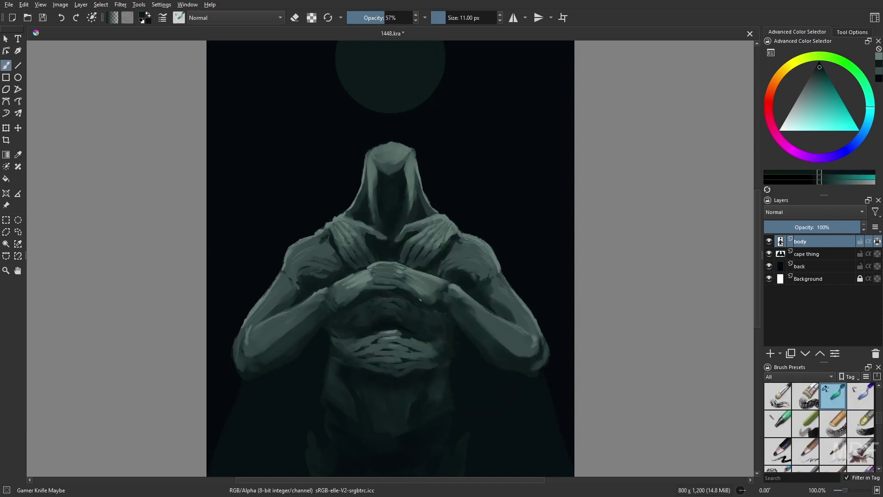
right_click(367, 306)
click(368, 301)
drag(367, 302, 421, 304)
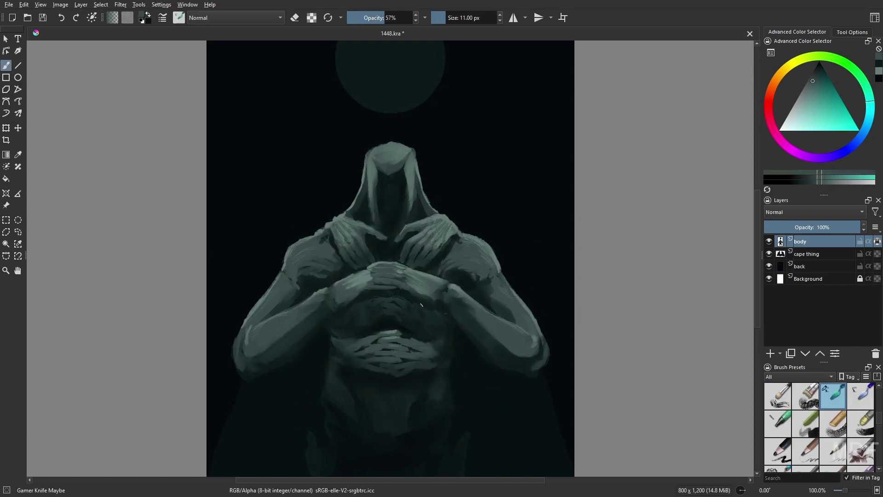
ctrl+click(419, 287)
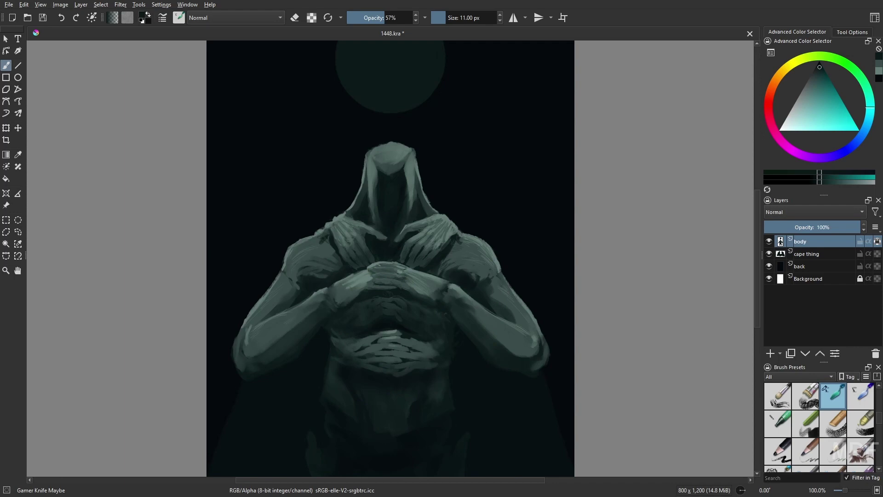
key(bracketleft)
key(bracketleft)
key(bracketleft)
Highlight the crossed hands in light teal with m) RGBA 06 Rock at 7 px and refine their edges with the liner at 3 px.
ctrl+click(404, 266)
key(slash)
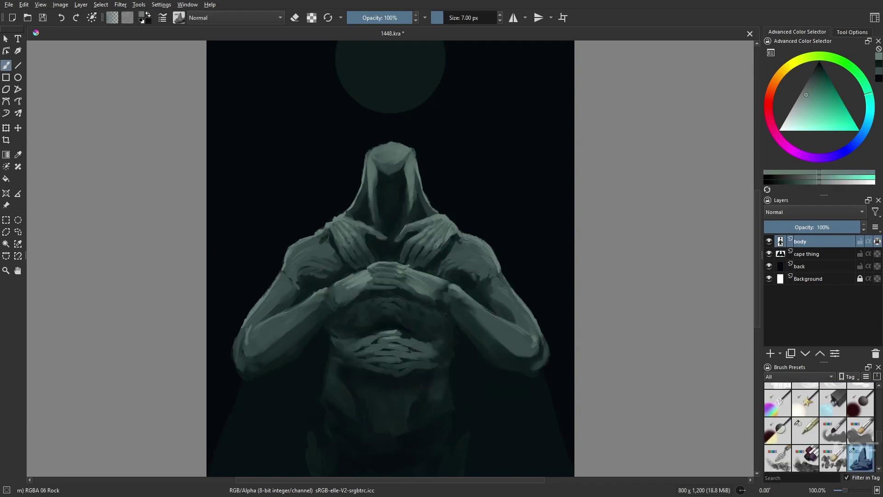
right_click(419, 288)
click(367, 240)
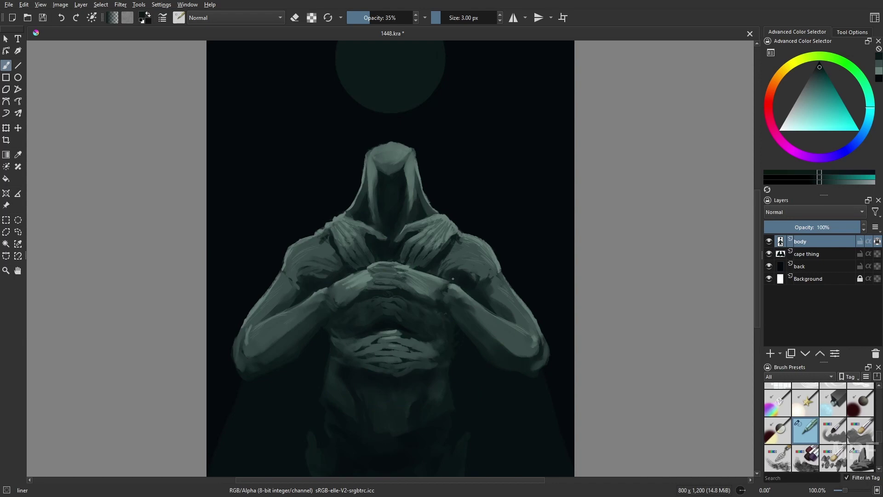
ctrl+click(418, 309)
ctrl+click(391, 282)
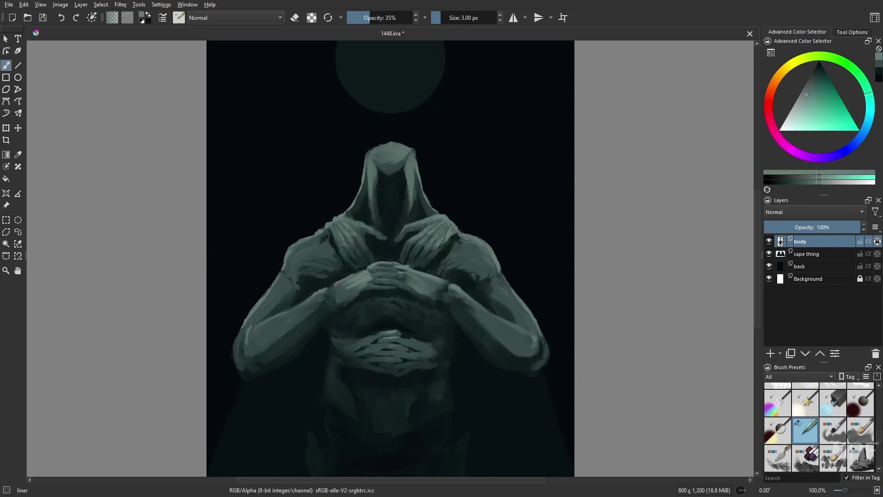
Brush light teal highlights onto the left forearm with the liner and Gamer Knife Maybe at 8 px, and return to the liner in mid teal.
drag(316, 305, 321, 313)
key(slash)
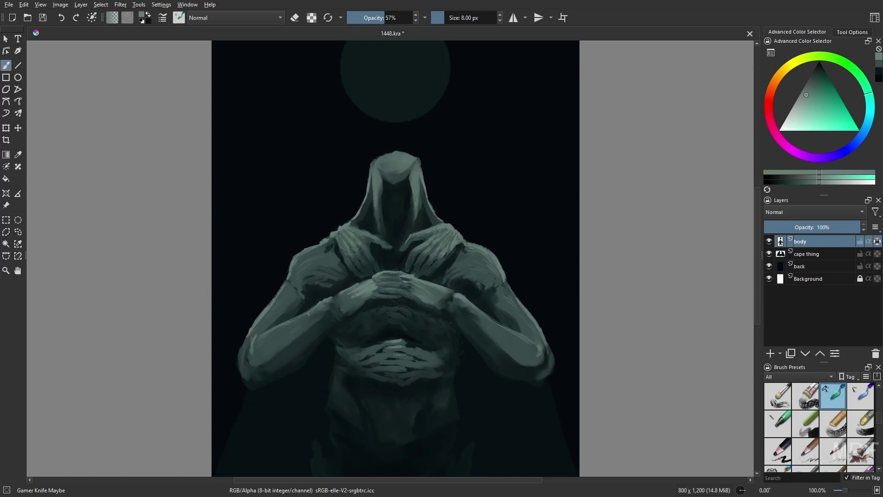
drag(440, 254, 440, 276)
right_click(440, 276)
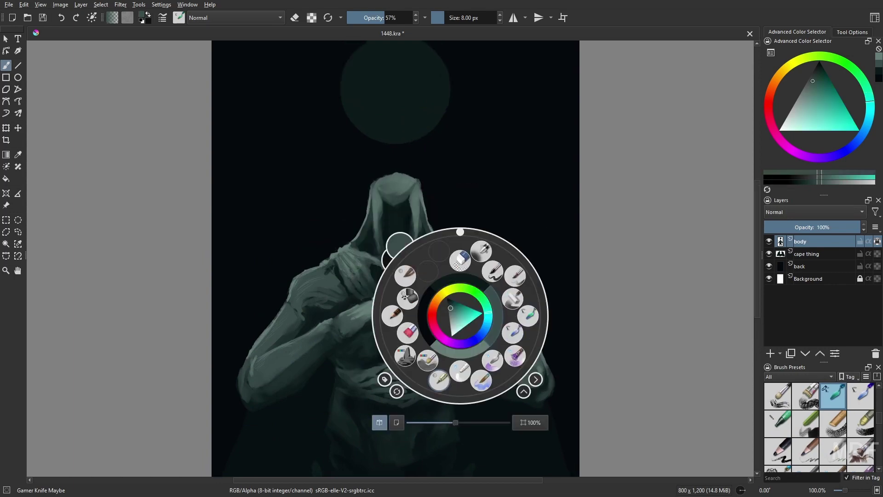
click(400, 345)
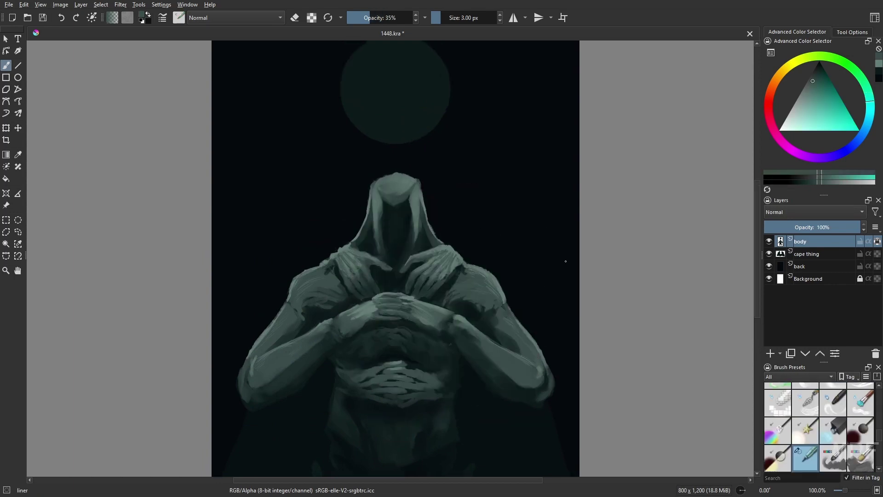
Raise the liner's opacity to 62% and draw dark teal creases between the right shoulder and its hand at 3 px.
key(o)
key(o)
key(o)
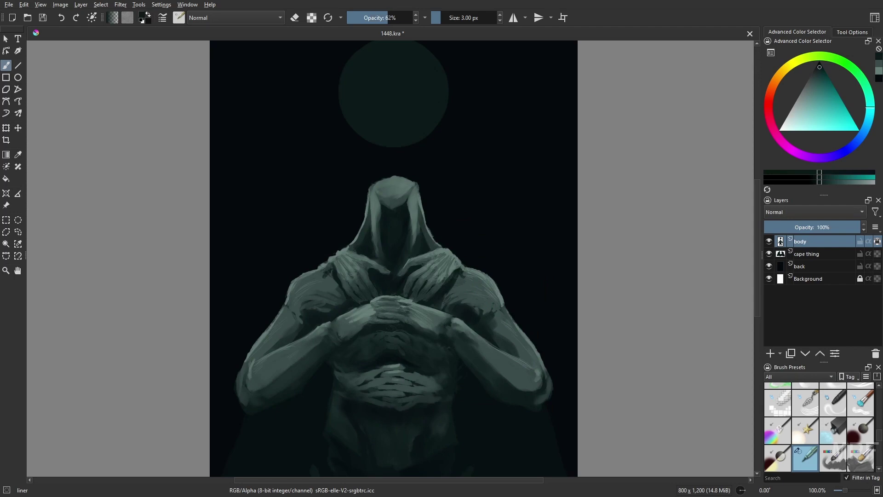
drag(448, 296, 443, 293)
key(k)
key(k)
key(k)
key(l)
key(l)
key(l)
Shade the brow and hollow inside the hood in mid and dark teal with the liner at 3 px and 62% opacity.
drag(399, 206, 396, 214)
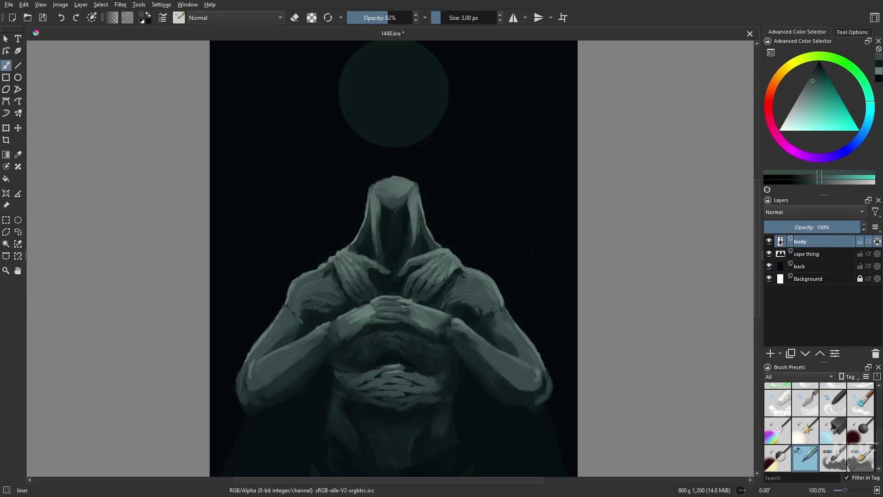
key(l)
key(l)
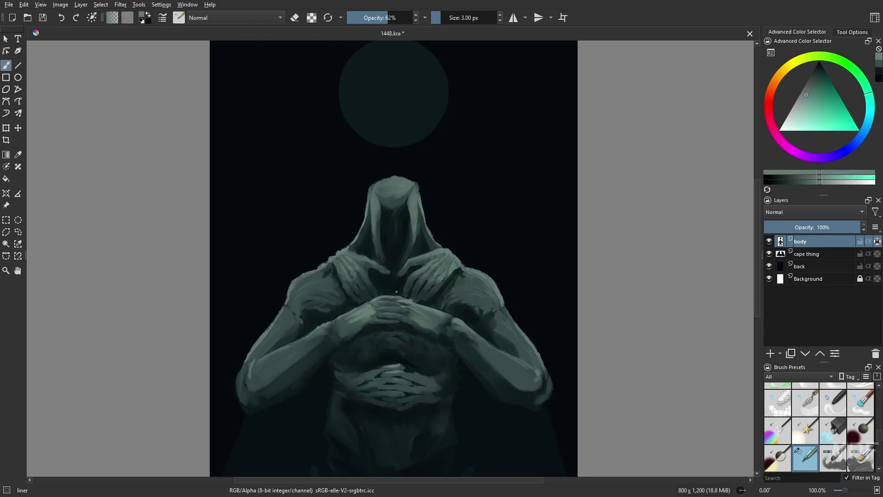
key(k)
key(k)
key(k)
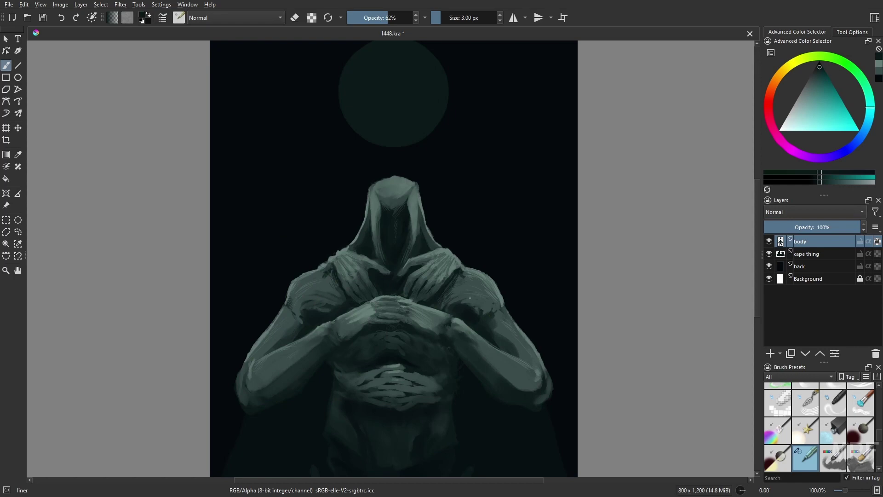
Deepen the shadows around the shoulder hands in dark teal and touch up the hood's folds with the 3 px liner.
drag(445, 298, 439, 298)
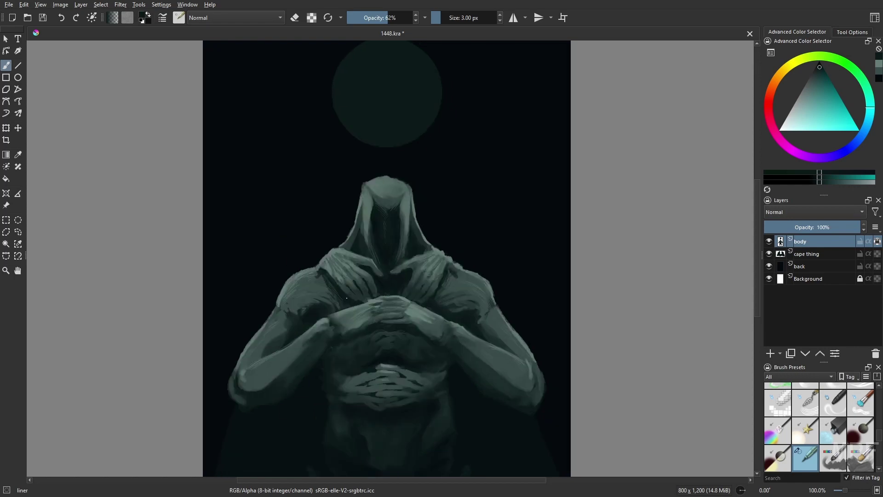
key(shift+i)
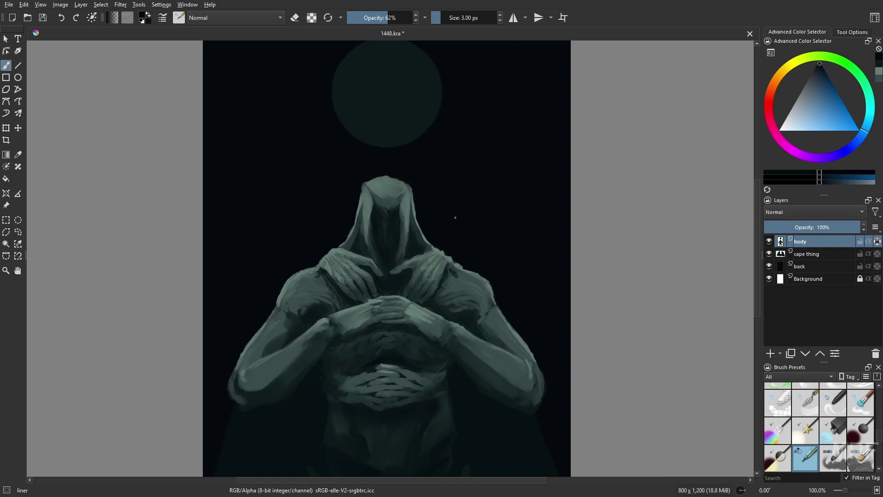
ctrl+click(402, 199)
ctrl+click(376, 218)
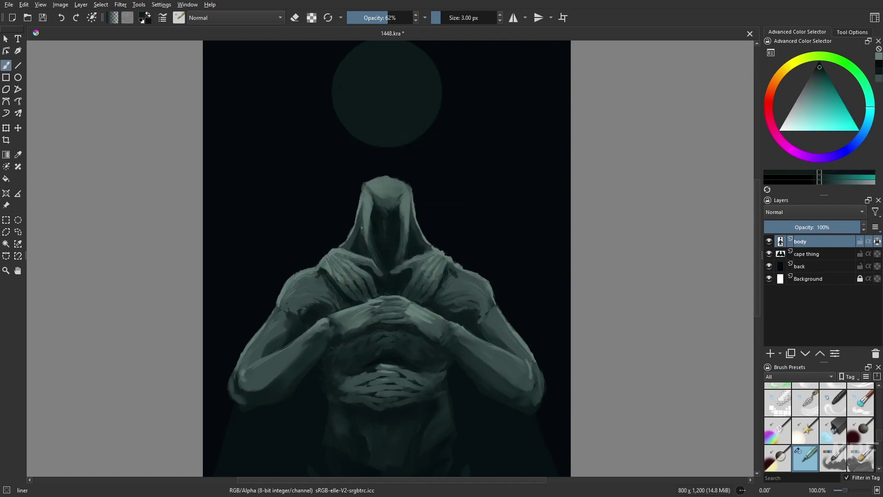
Smooth the shading of the shoulders and torso in dark teal with Gamer Knife Maybe, reducing it from 18 to 14 px at 57% opacity.
right_click(308, 292)
click(384, 290)
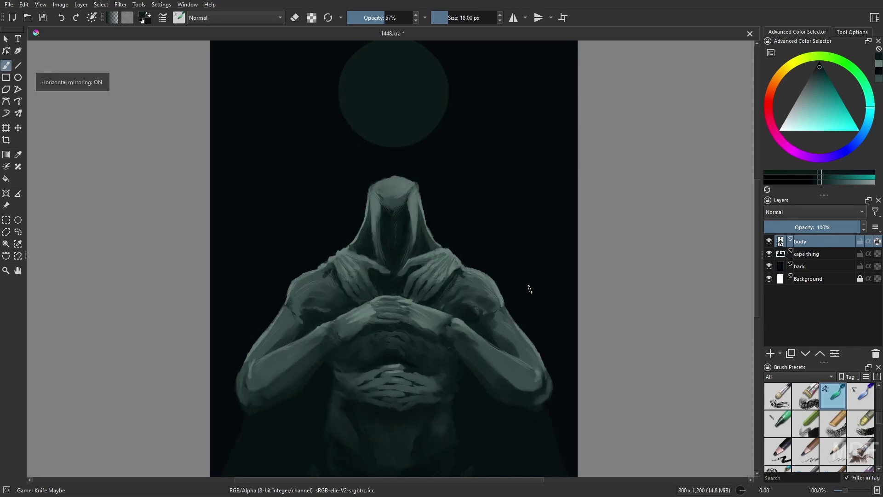
key(bracketleft)
key(bracketleft)
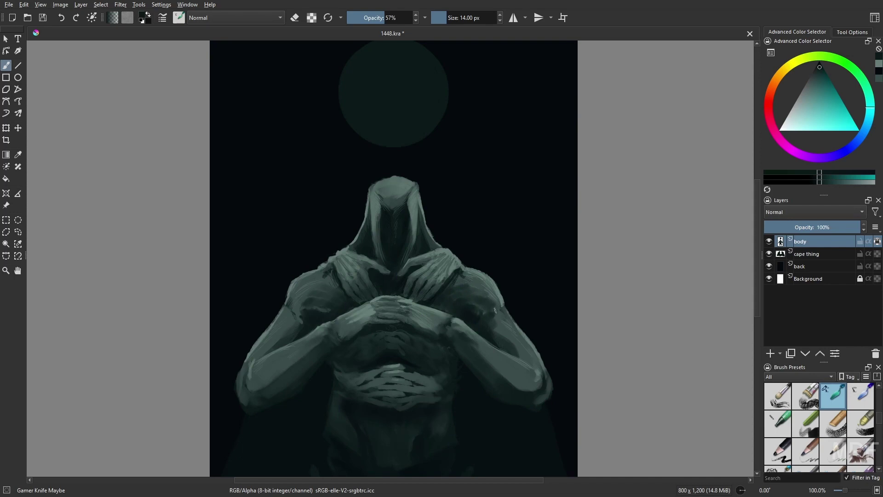
ctrl+click(343, 349)
click(350, 356)
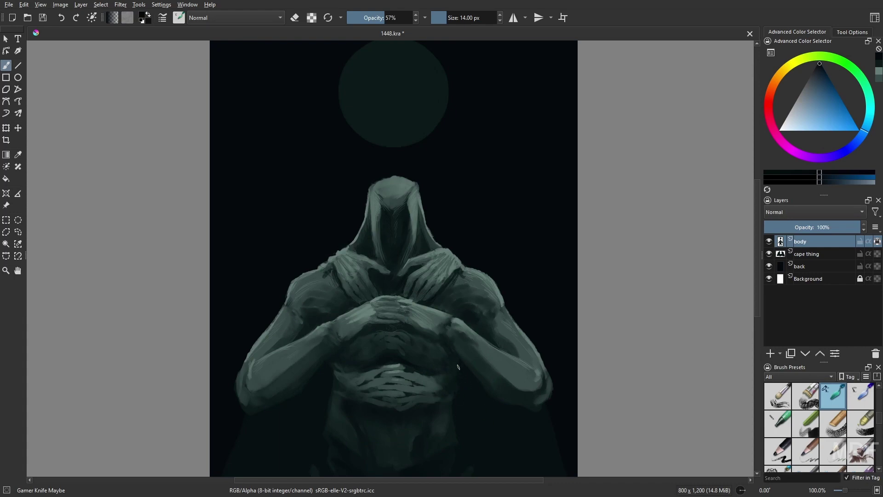
Darken the shadow edges beneath the crossed hands and beside the forearm in near-black with the liner at 3 px and 62% opacity.
key(slash)
key(e)
key(slash)
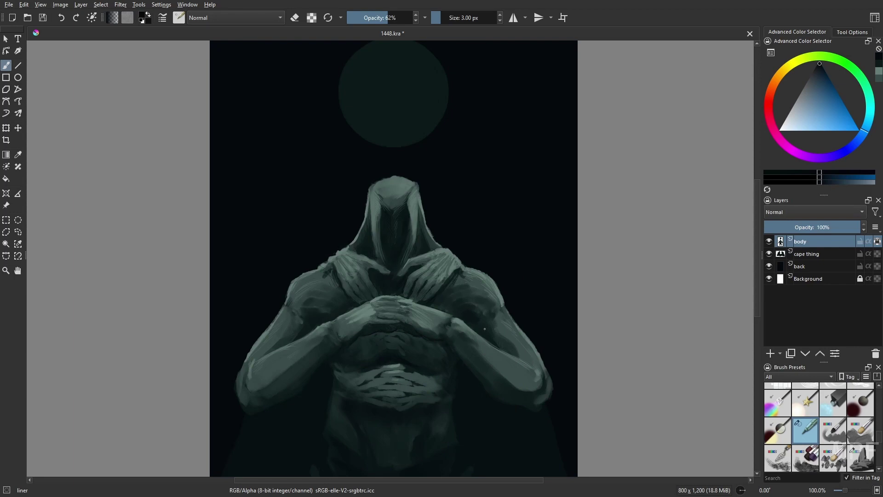
drag(472, 320, 461, 322)
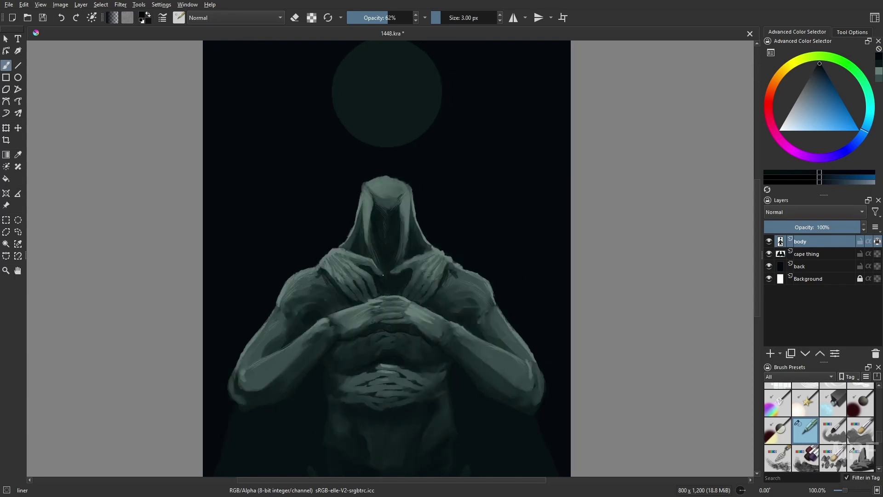
Refine the shoulder hands' fingertips and the hood's lower tip in mid teal, light teal and near-black with the 3 px liner.
ctrl+click(393, 307)
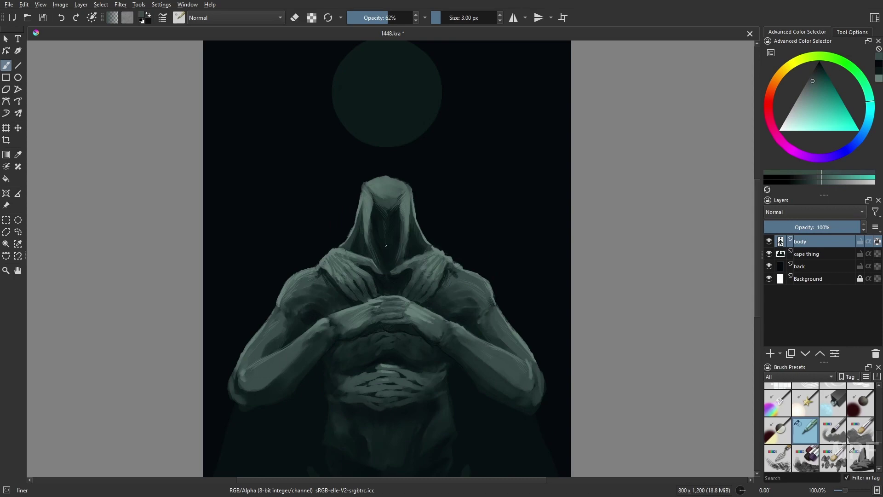
right_click(400, 275)
click(378, 271)
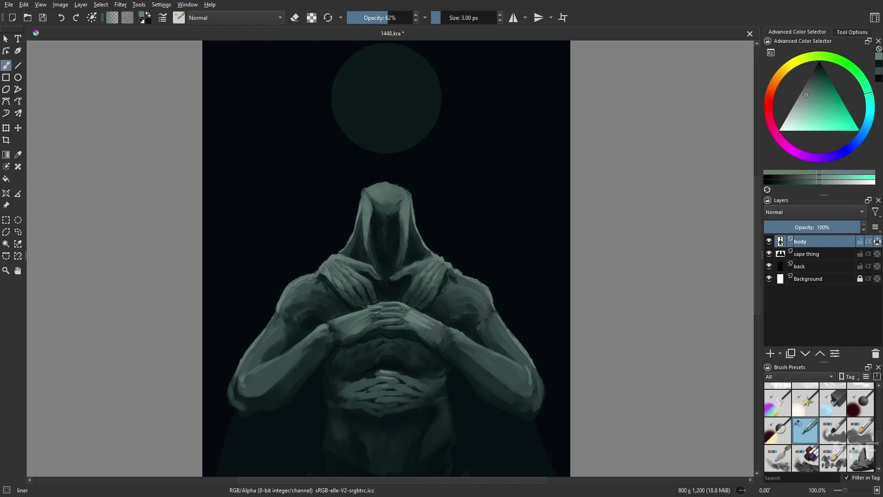
right_click(427, 292)
click(376, 271)
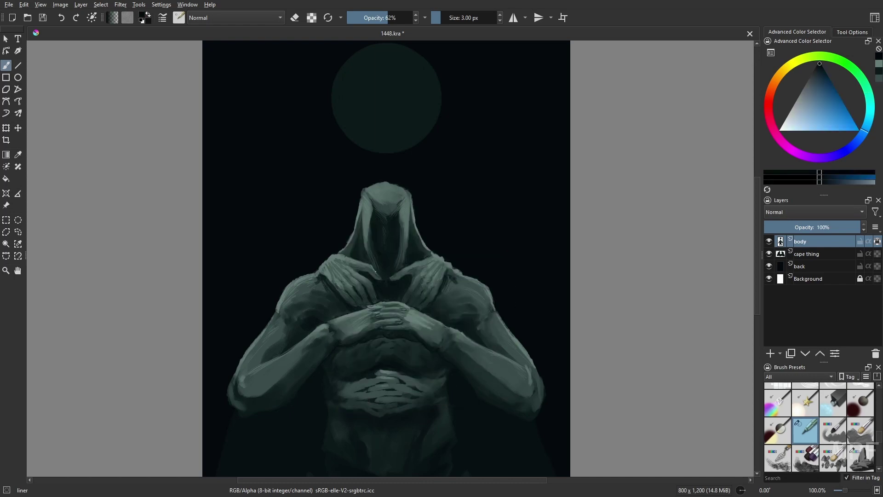
Lower the liner's opacity to 33% and soften the shading across the chest and shoulder in sampled near-black teal.
key(i)
key(i)
key(i)
ctrl+click(327, 275)
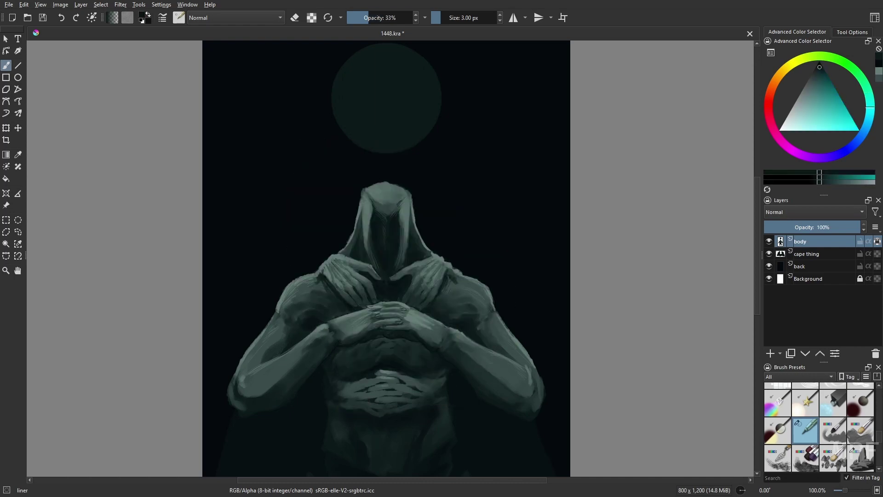
drag(395, 295, 304, 300)
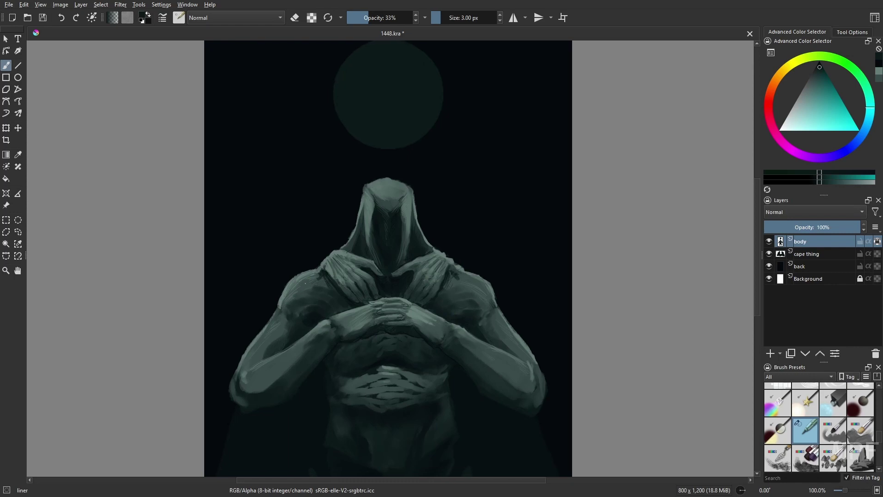
Refine the fingers of the lower hands in light teal, mid teal and near-black with the 3 px liner at 33% opacity.
right_click(256, 355)
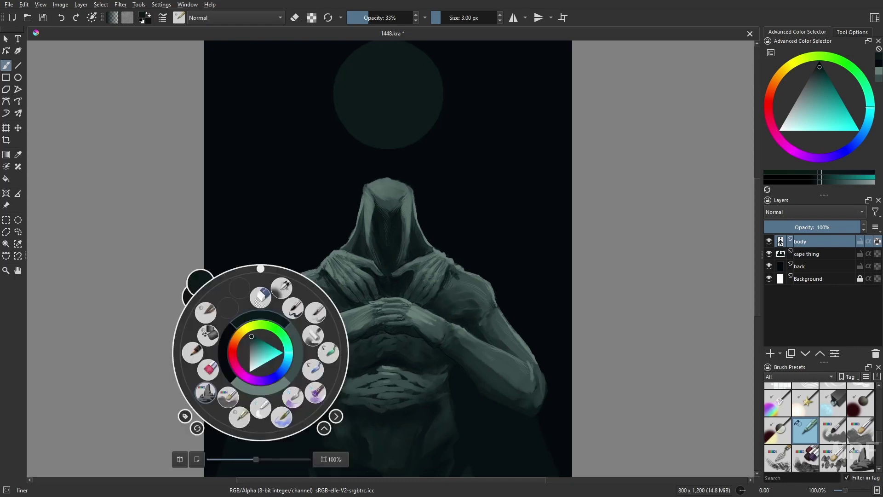
click(253, 411)
right_click(281, 351)
right_click(267, 351)
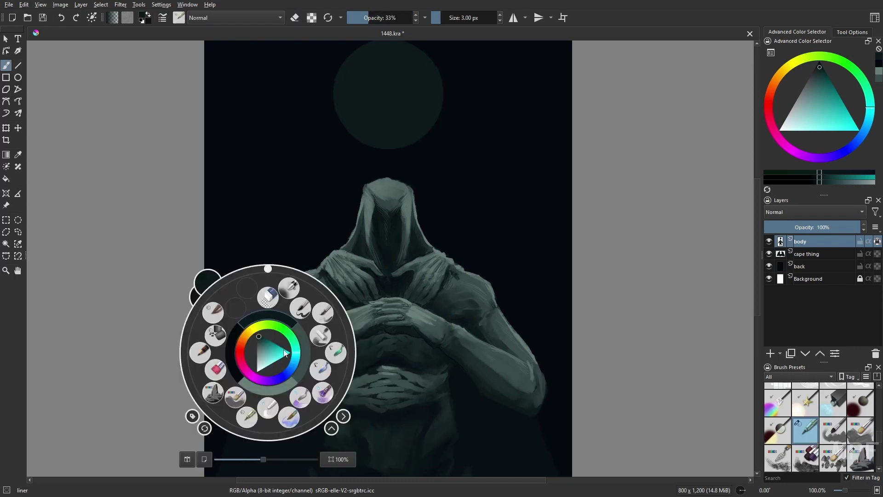
click(260, 381)
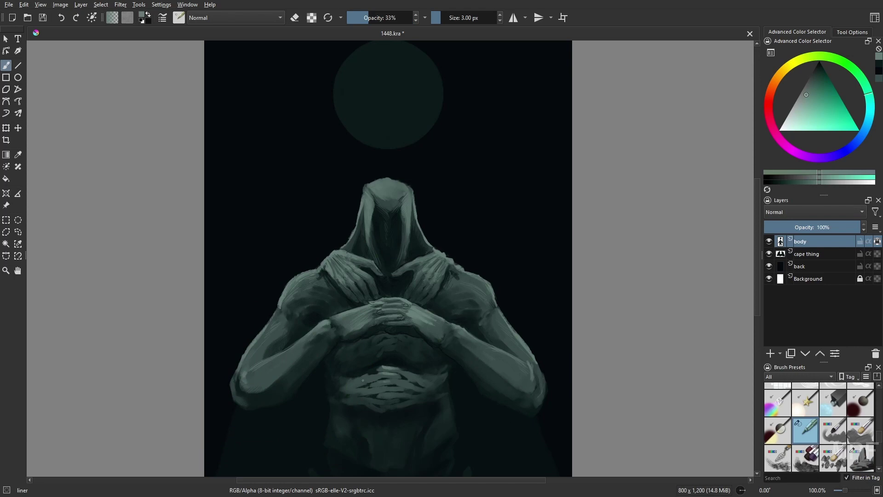
key(/)
mouse_move(355, 396)
mouse_down()
mouse_move(418, 381)
mouse_move(435, 388)
mouse_move(407, 381)
mouse_move(341, 392)
mouse_move(447, 389)
mouse_move(353, 386)
mouse_move(429, 390)
mouse_move(462, 428)
mouse_move(342, 399)
mouse_move(418, 404)
mouse_up()
key(/)
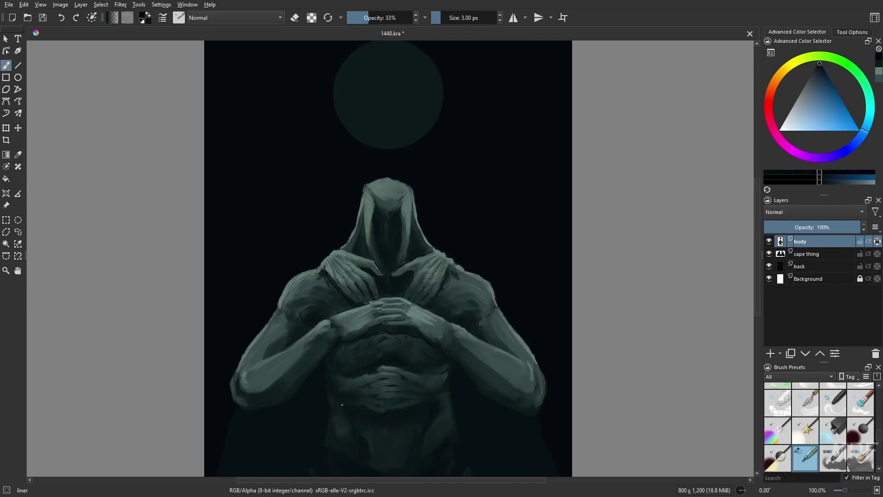
ctrl+click(373, 353)
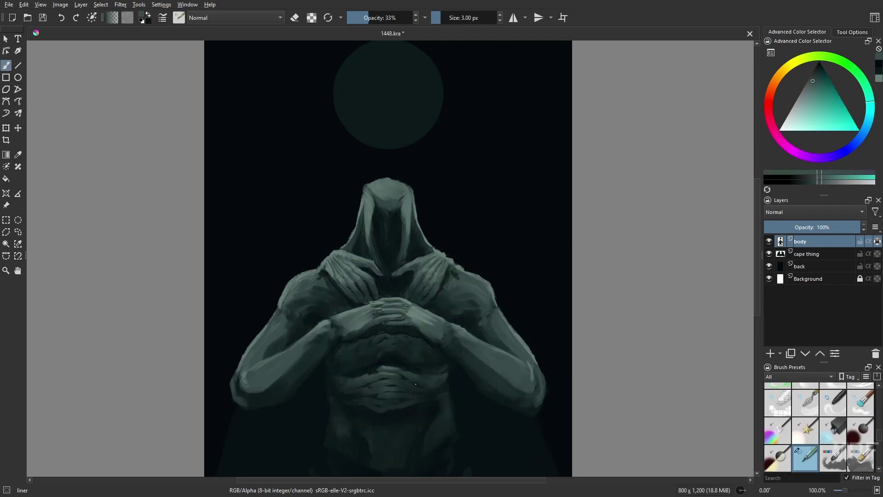
ctrl+click(396, 380)
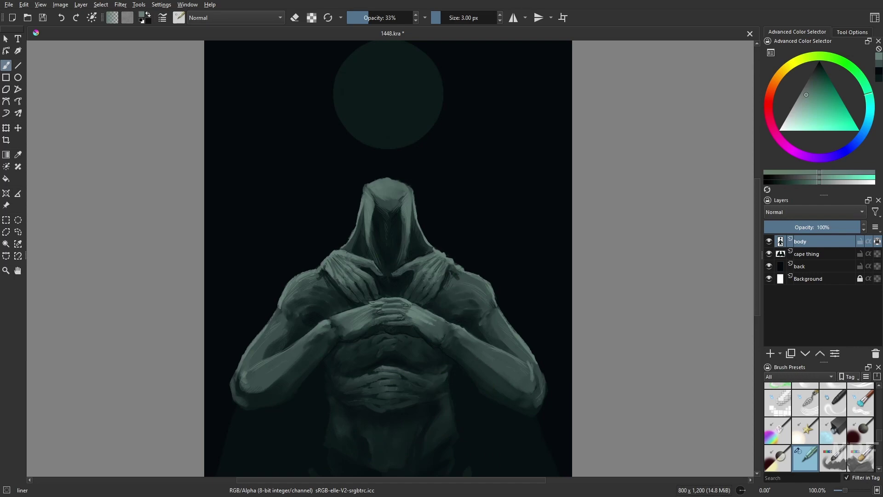
Blend the shading of the abdomen and hips below the lower hands in near-black.
scroll(277, 317, down, 2)
key(d)
scroll(353, 408, right, 1)
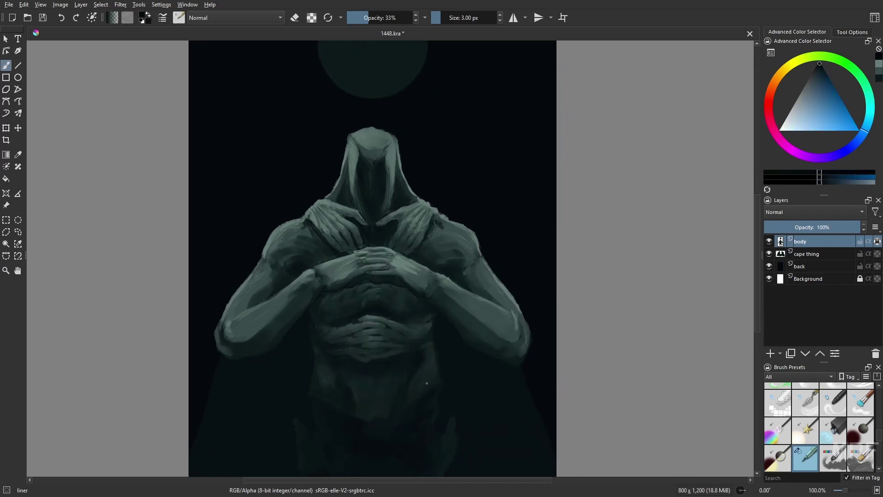
scroll(374, 383, left, 2)
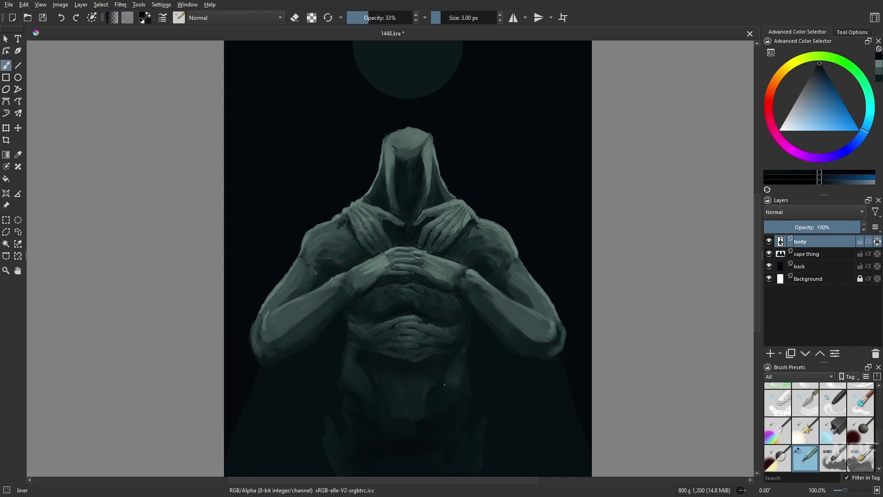
scroll(349, 374, down, 2)
key(/)
scroll(413, 415, down, 2)
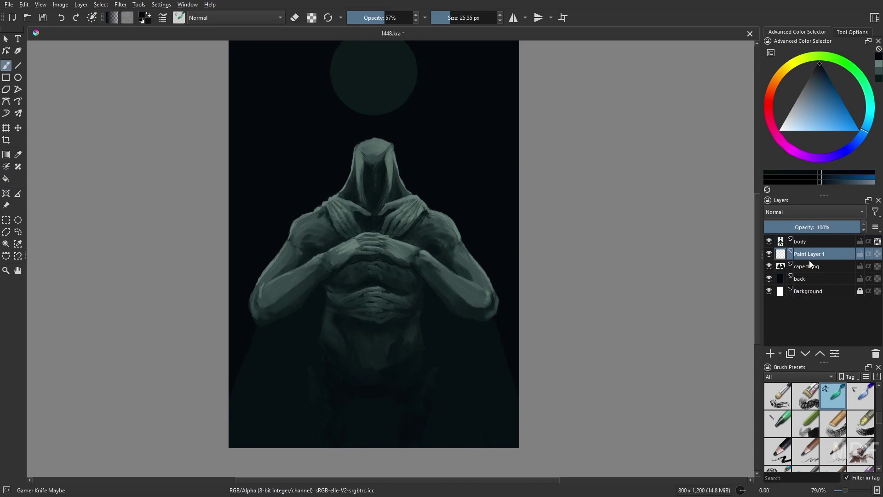
Add a layer named orange above the cape thing layer and draw a mirrored orange ring around the disc with Basic-5 Size at 8.35 px.
key(Return)
scroll(469, 231, up, 2)
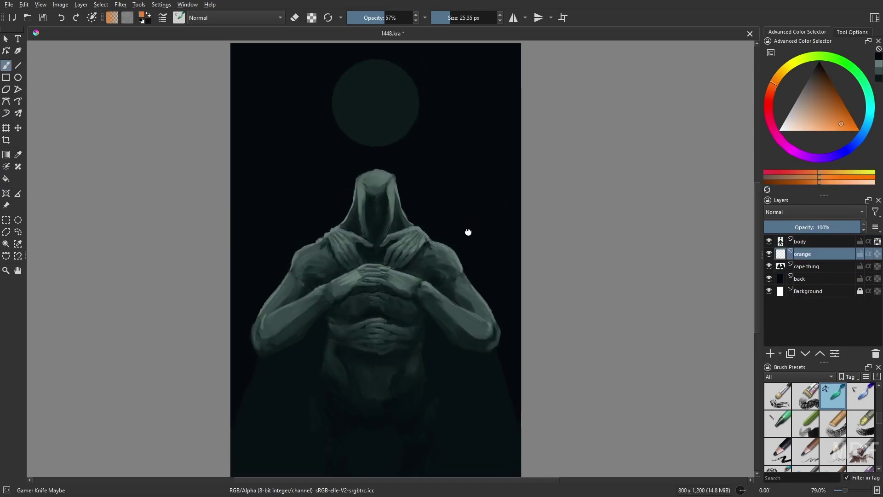
click(513, 17)
click(444, 17)
mouse_move(347, 83)
mouse_down()
mouse_move(448, 181)
mouse_move(353, 87)
mouse_move(430, 164)
mouse_up()
key(b)
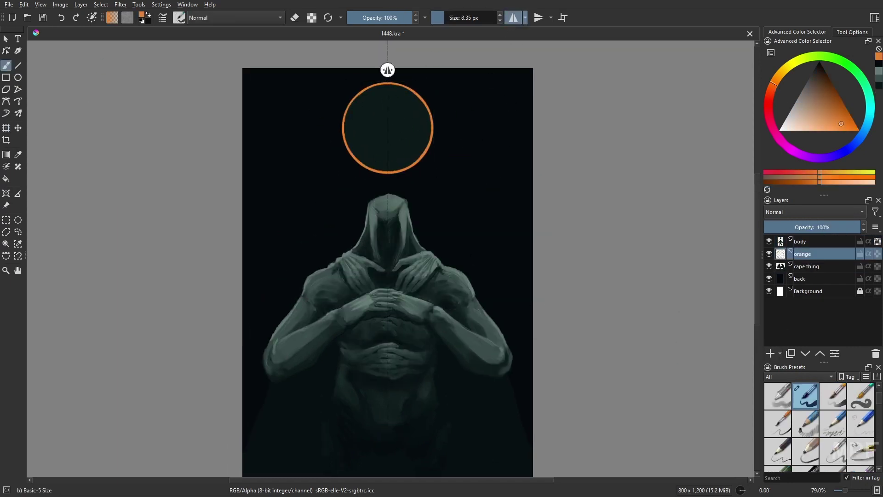
Cover the disc inside the ring in near-black on the body layer and soften its edge with Gaussian Blur inside a freehand selection.
click(780, 242)
key(d)
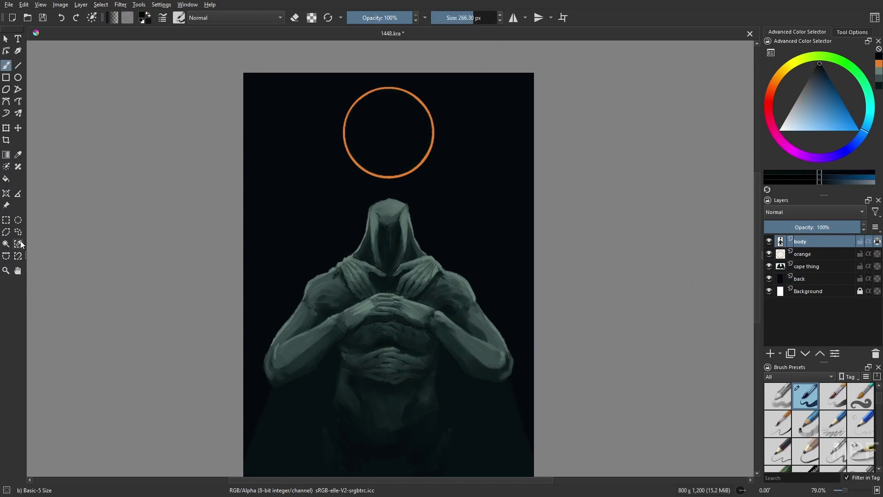
click(121, 4)
click(147, 26)
key(Escape)
click(121, 4)
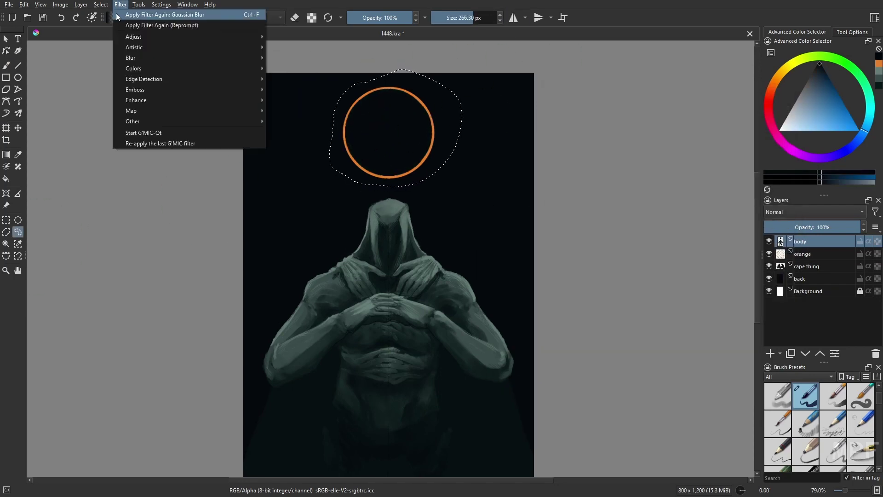
click(147, 26)
key(Return)
key(ctrl+shift+a)
key(b)
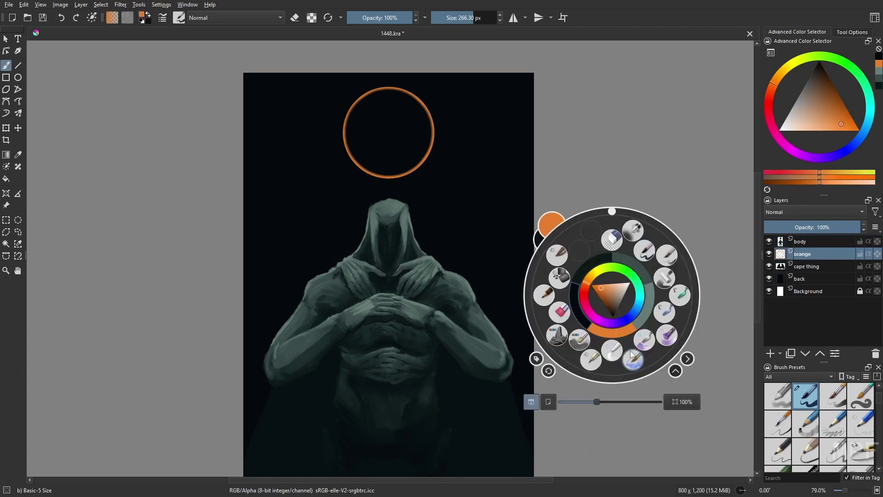
Paint orange flares at the ring's upper right and lower left on the orange layer with Wet Bristles Rough, starting at 18.77 px.
right_click(508, 323)
click(563, 365)
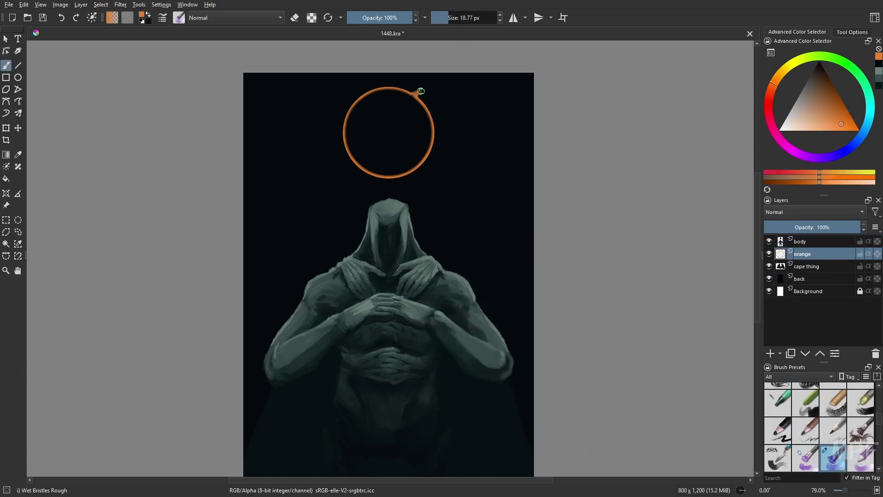
drag(420, 89, 417, 101)
click(769, 241)
click(769, 241)
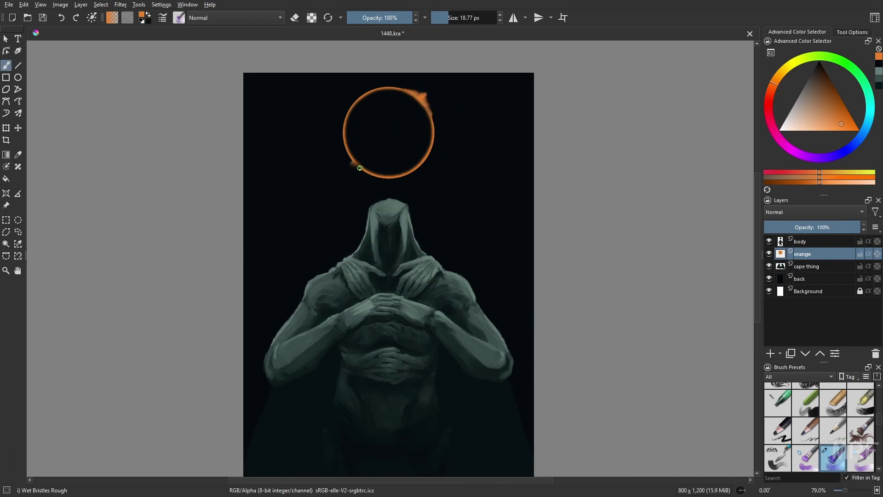
key(bracketleft)
key(bracketleft)
key(bracketleft)
key(bracketleft)
Tint the ring's upper-right flare yellow and its lower-left side red with a 44 px Airbrush Soft in Color Dodge, then restore Normal blending.
key(slash)
mouse_move(414, 94)
mouse_down()
mouse_move(443, 123)
mouse_move(444, 139)
mouse_move(416, 94)
mouse_up()
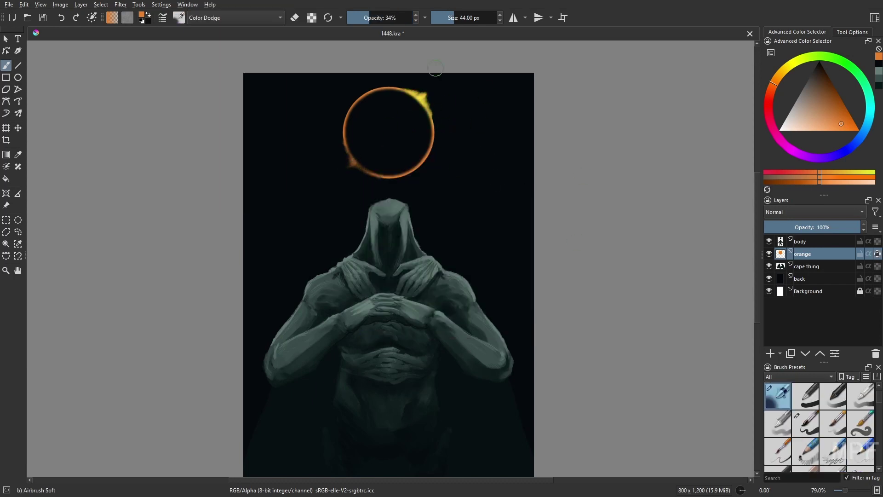
click(390, 17)
click(235, 18)
key(Escape)
click(767, 99)
drag(352, 138, 404, 168)
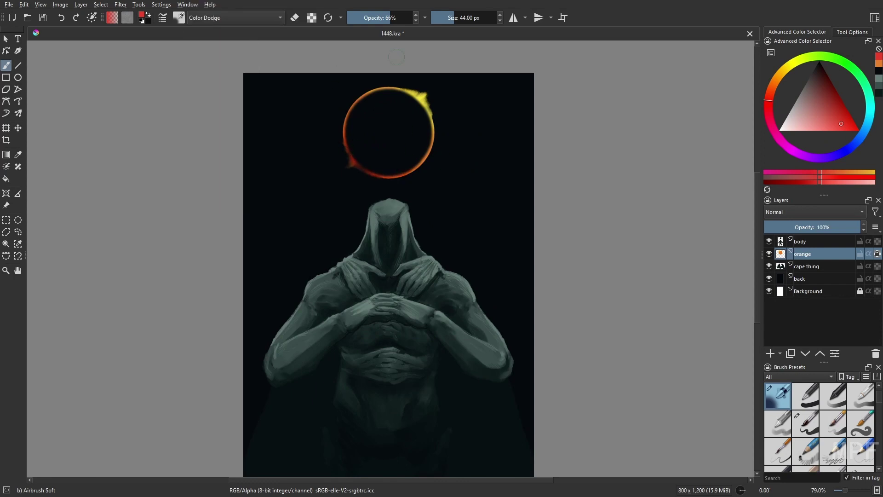
key(alt+shift+n)
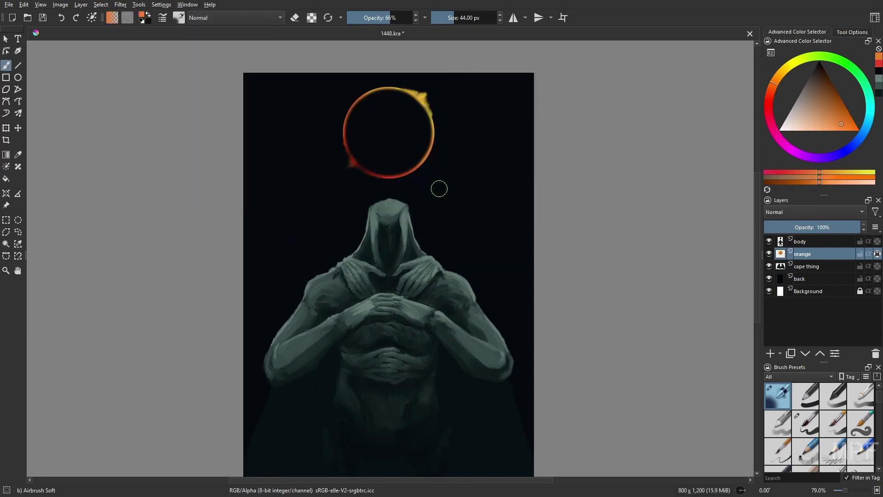
Group the body, orange and cape thing layers as creature and add a paint layer named mult at the top of the group.
key(ctrl+g)
double_click(802, 242)
text(creature)
key(Return)
key(ctrl+shift+n)
text(mult)
key(Return)
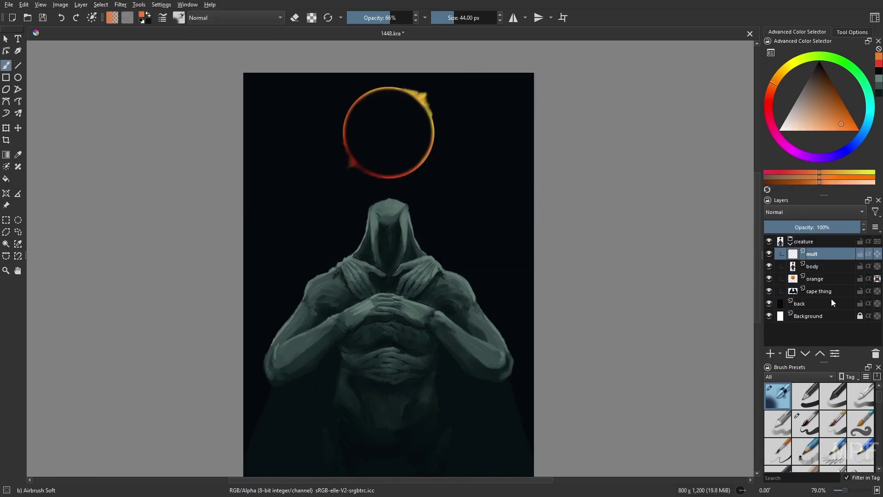
Set the mult layer to Multiply with inherited alpha and fill a rectangular selection around the whole figure with dark teal.
click(868, 254)
right_click(603, 345)
key(ctrl+r)
mouse_move(232, 142)
mouse_down()
mouse_move(497, 355)
mouse_move(586, 466)
mouse_up()
key(f)
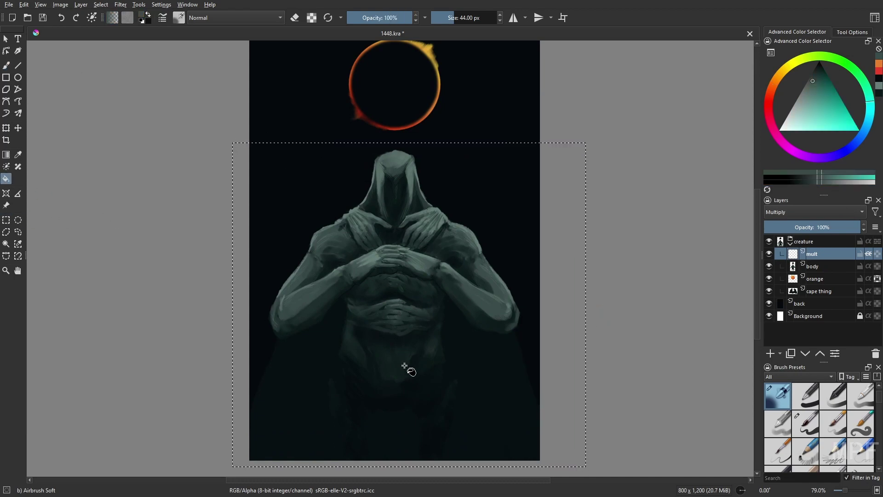
click(404, 366)
Erase the multiply shadow along the hood's lit planes with Gamer Knife no texture, reducing the eraser to 29.14 px.
right_click(582, 329)
click(522, 266)
key(e)
mouse_move(371, 233)
mouse_down()
mouse_move(273, 341)
mouse_move(372, 220)
mouse_move(385, 223)
mouse_move(399, 180)
mouse_move(397, 189)
mouse_move(417, 203)
mouse_up()
key(bracketleft)
key(bracketleft)
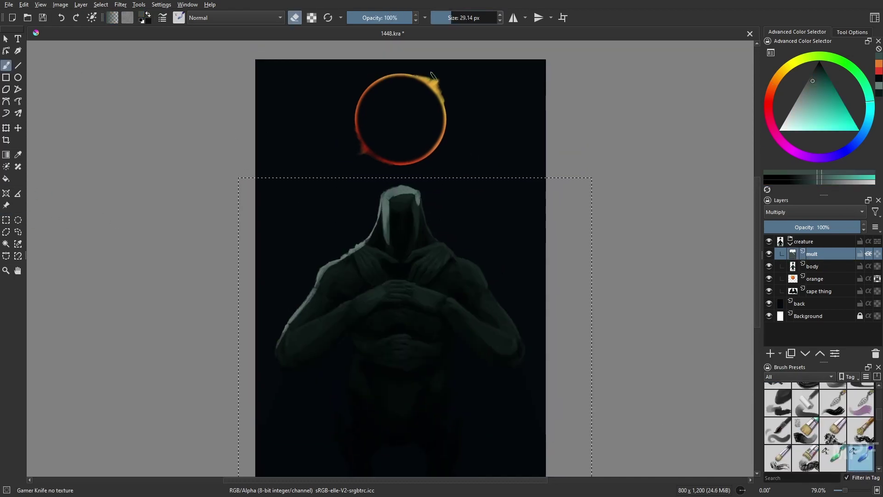
Erase rim lights from the multiply shadow along both shoulders, upper arms and forearms, flipping the canvas to compare sides.
key(m)
drag(357, 200, 256, 350)
key(m)
mouse_move(515, 347)
mouse_down()
mouse_move(448, 292)
mouse_move(432, 304)
mouse_up()
key(m)
drag(346, 245, 338, 259)
drag(434, 303, 474, 329)
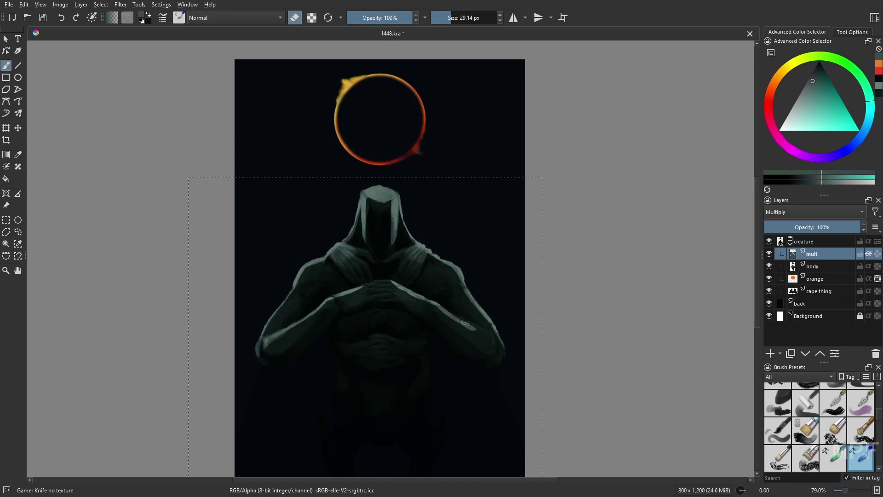
Reduce the eraser to 20 px and carve lights into the forearm and the knuckles of the clasped hands.
key(m)
key(bracketleft)
key(bracketleft)
drag(284, 335, 297, 317)
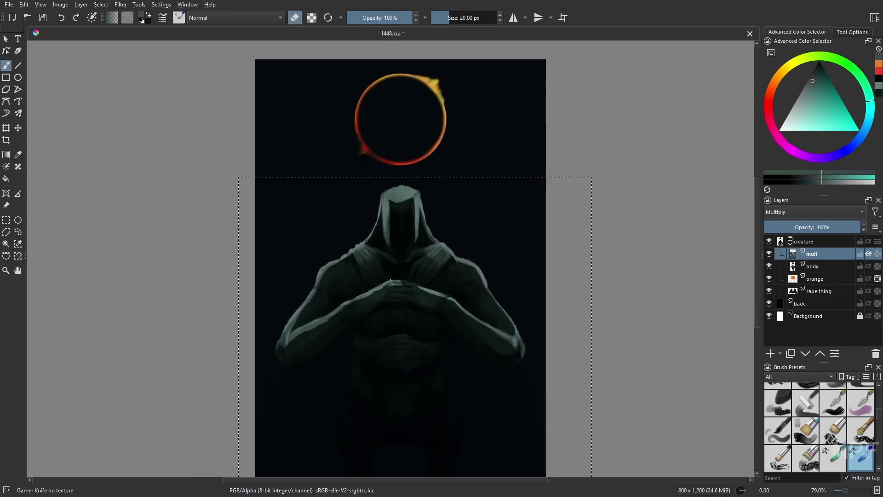
drag(390, 282, 401, 288)
Lower the eraser's opacity to 31% and softly lighten the clasped hands and the lower hands, enlarging it to 42.76 px for the latter.
key(m)
key(i)
key(i)
key(i)
key(i)
key(i)
key(i)
key(i)
key(i)
key(i)
key(i)
key(i)
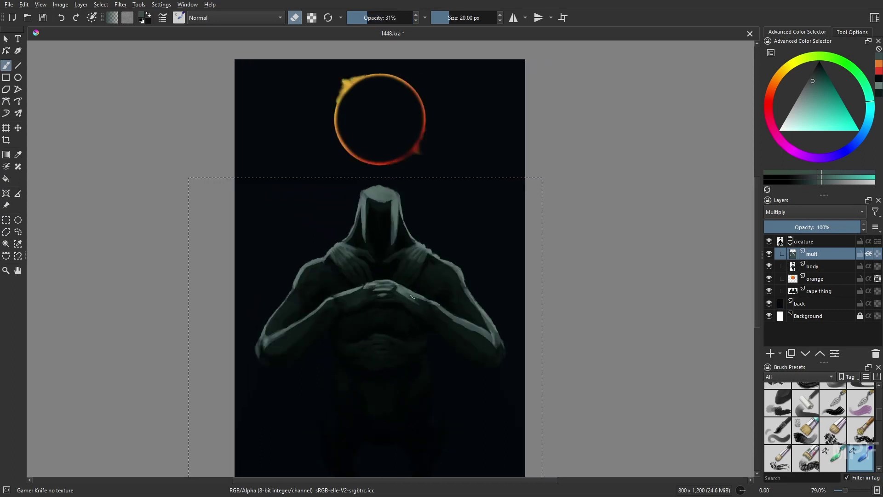
key(m)
drag(411, 288, 421, 294)
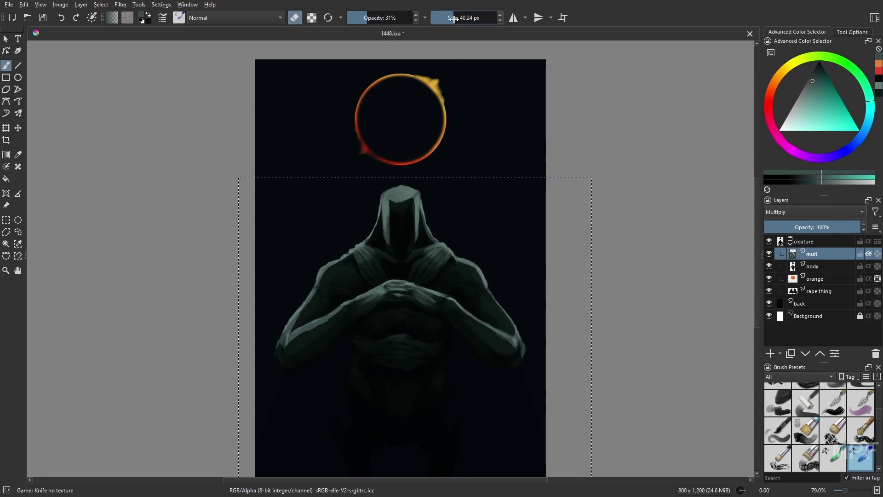
drag(394, 344, 407, 344)
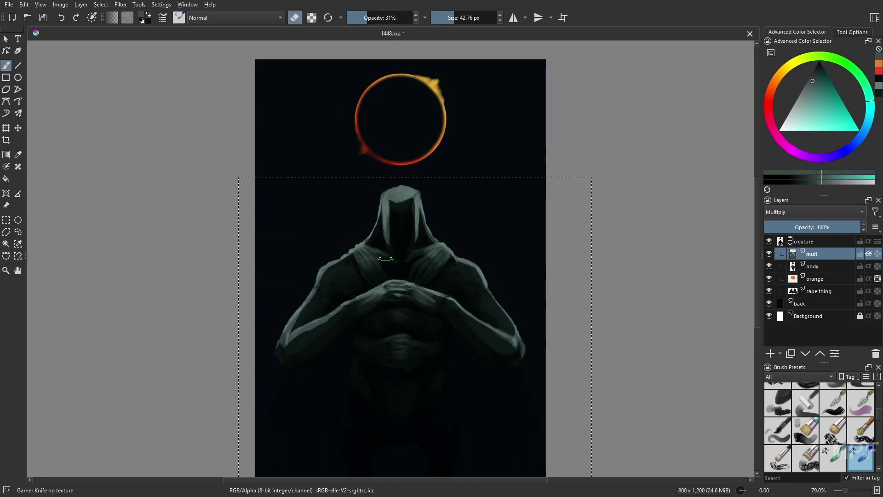
Erase the multiply shadow over the shoulders, hood and arms with Wet Bristles Rough at 27.20 px and 100% opacity.
right_click(428, 240)
click(404, 195)
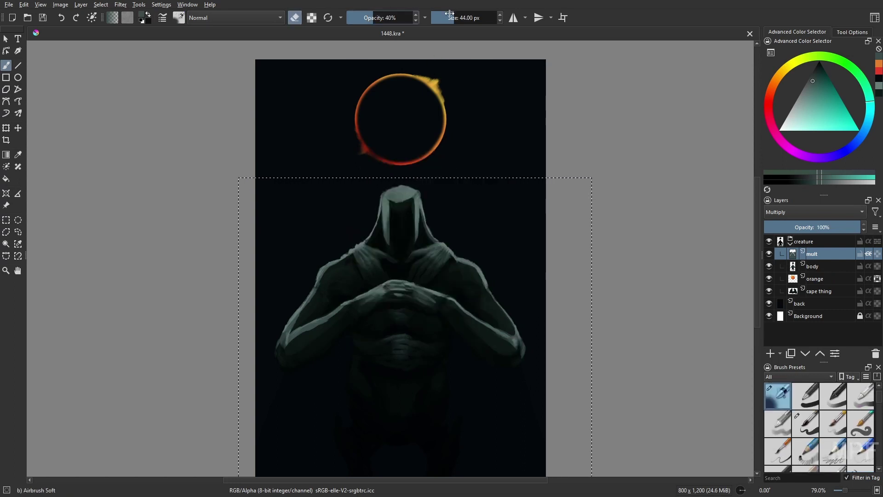
right_click(404, 223)
click(454, 233)
mouse_move(448, 260)
mouse_down()
mouse_move(473, 264)
mouse_move(491, 297)
mouse_up()
drag(377, 295, 288, 347)
drag(483, 305, 455, 328)
mouse_move(506, 316)
mouse_down()
mouse_move(464, 316)
mouse_move(503, 351)
mouse_up()
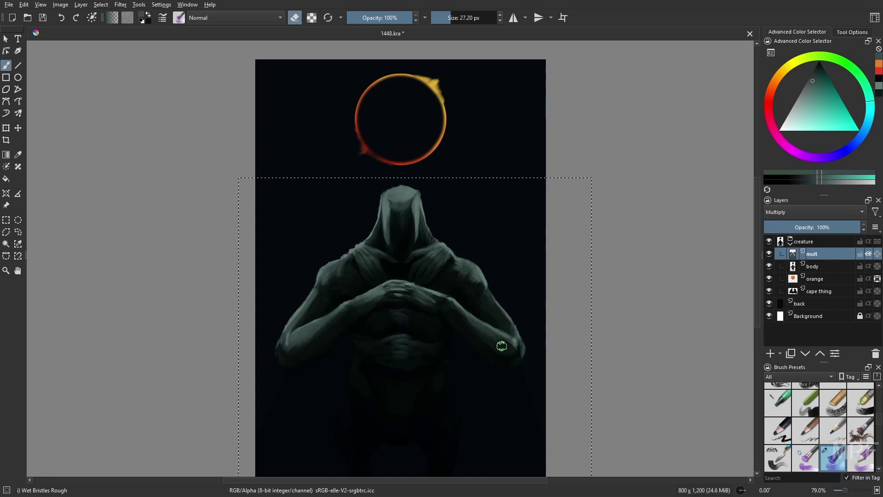
Clear the rectangular selection around the figure and check the layers beneath mult.
key(2)
key(l)
key(ctrl+shift+a)
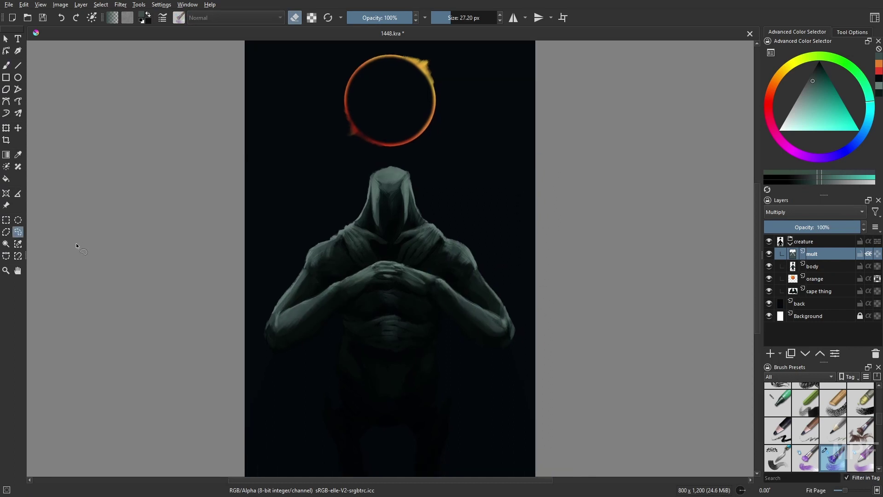
key(Page_Down)
key(Page_Down)
key(Page_Down)
key(Page_Up)
key(Page_Up)
key(Page_Up)
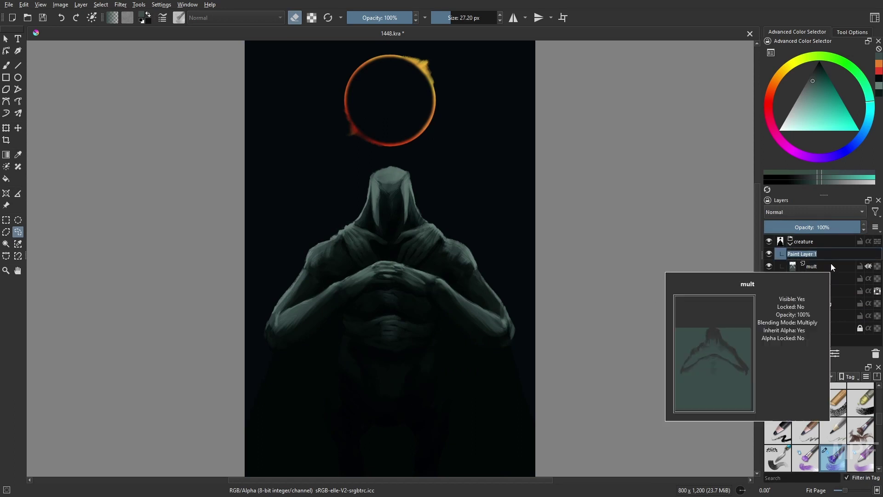
Add a layer named dodge above mult and set it to Color Dodge with inherited alpha.
key(Insert)
double_click(814, 253)
text(dodge)
key(Return)
click(814, 212)
click(804, 157)
Paint orange rim light on the hood, shoulders and arms on the dodge layer with Gamer Knife Maybe at 25.35 px and 57% opacity.
key(x)
right_click(546, 269)
click(545, 206)
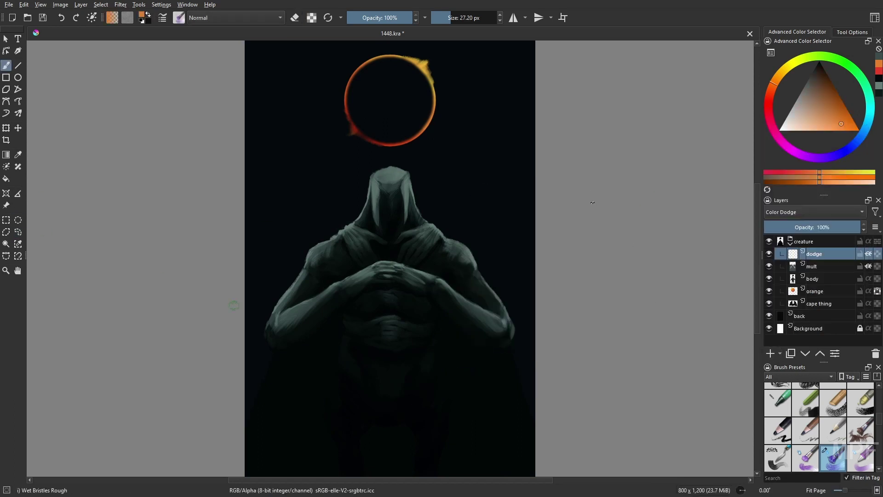
right_click(456, 315)
click(456, 251)
mouse_move(274, 322)
mouse_down()
mouse_move(331, 240)
mouse_move(406, 168)
mouse_move(416, 200)
mouse_move(483, 267)
mouse_move(511, 325)
mouse_move(362, 278)
mouse_up()
drag(458, 294, 497, 320)
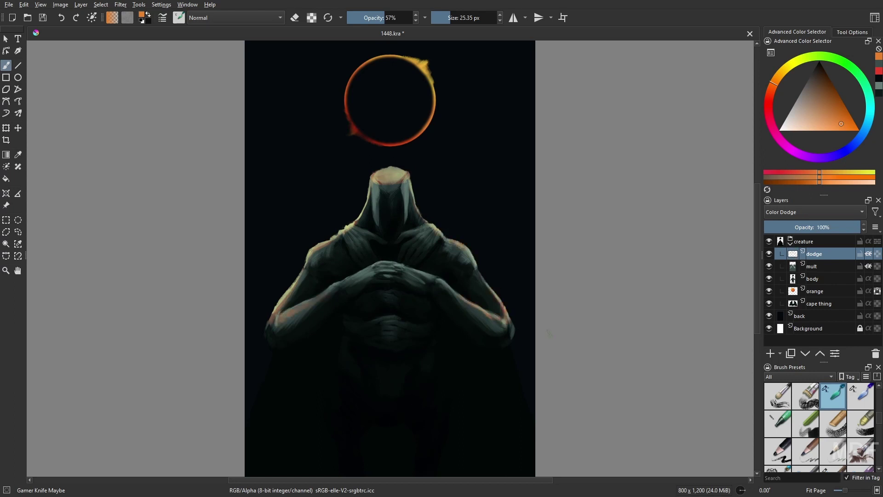
Refine the orange light along the hood's edges with Gamer Knife Maybe at 16 px and Wet Bristles Rough at 18 px, 38% opacity.
key(bracketleft)
drag(373, 181, 376, 205)
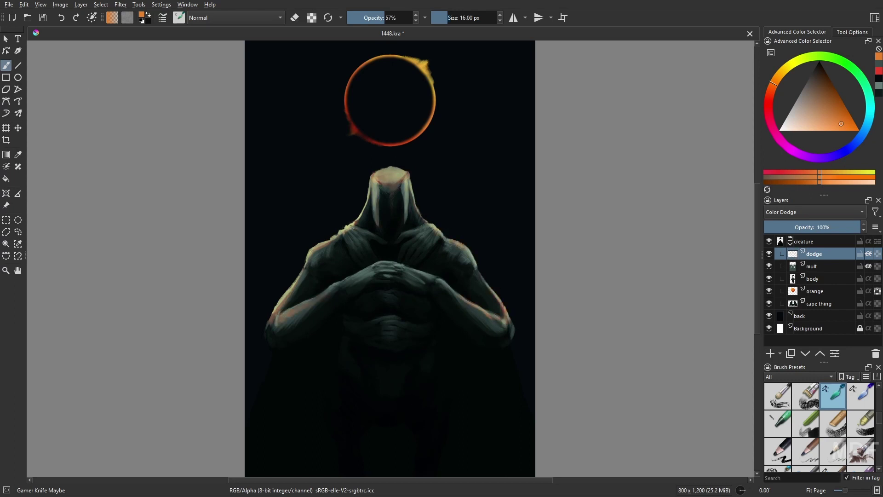
right_click(490, 290)
click(490, 226)
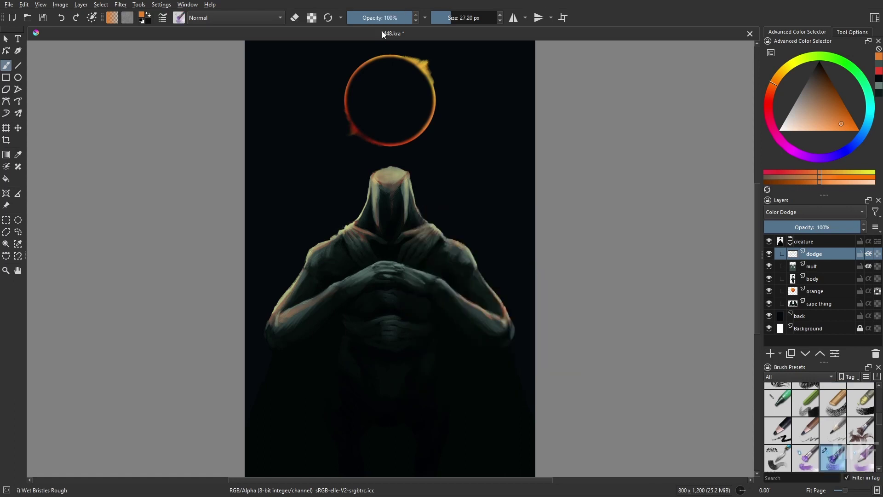
key(bracketleft)
key(bracketleft)
key(bracketleft)
drag(377, 184, 363, 221)
drag(412, 190, 416, 211)
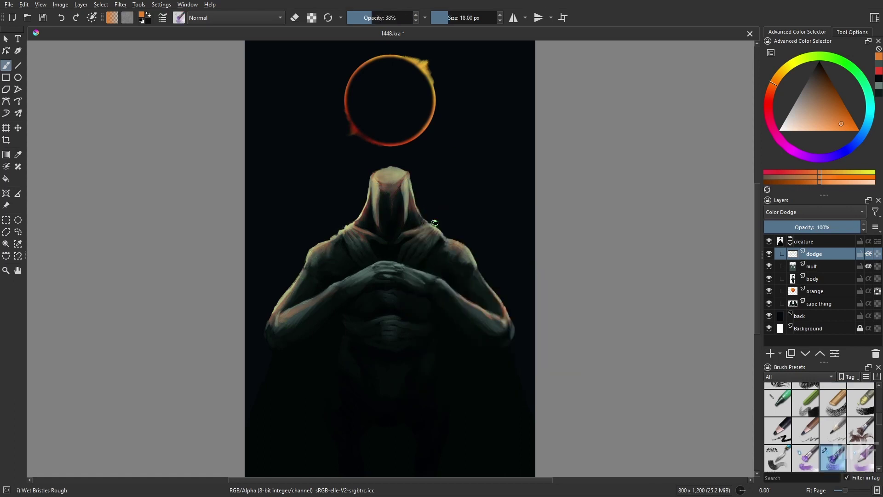
Paint orange light on the clasped hands and collar folds with Gamer Knife Maybe at 16 px and 57% opacity, and mirror the view.
right_click(422, 279)
click(351, 276)
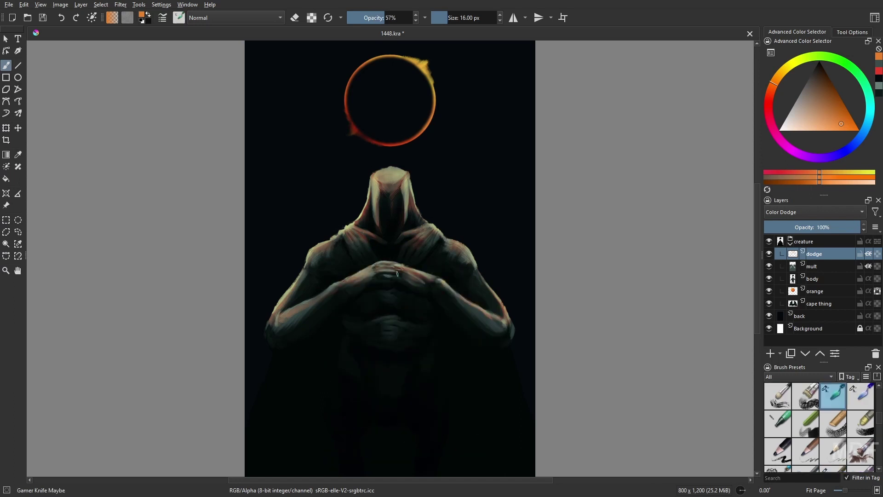
key(m)
Add a soft orange glow to the shoulders and arms with Airbrush Soft at 81.51 px and 13% opacity.
key(slash)
key(bracketright)
key(bracketright)
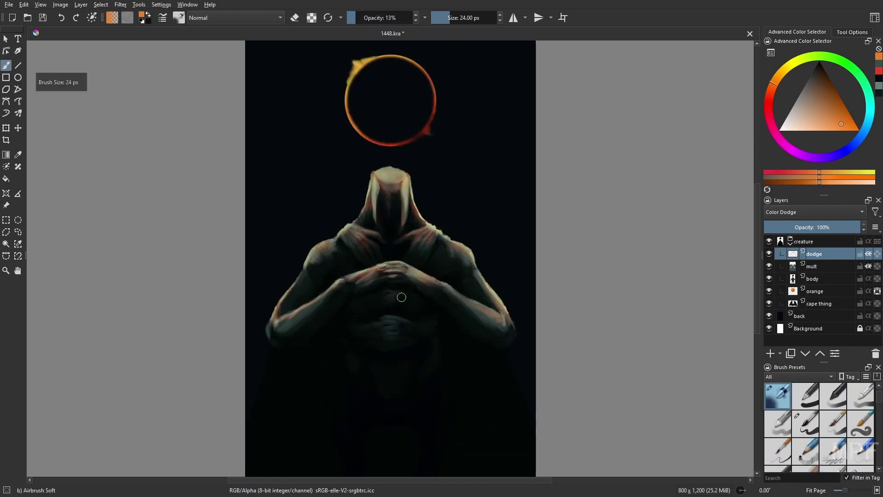
key(bracketright)
key(bracketright)
key(bracketright)
key(bracketright)
key(bracketright)
key(bracketright)
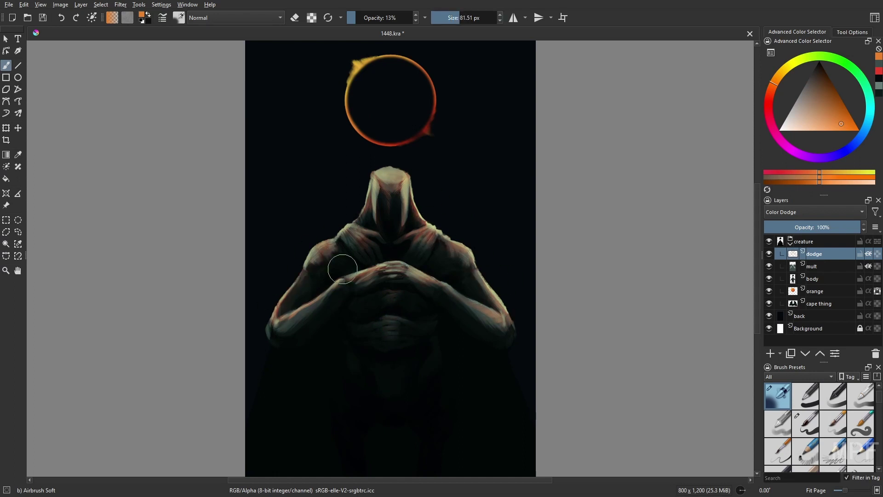
Blend warm light over the hood, shoulders and arms with Wet Bristles Rough at 29.14 px and 18 px, 38% opacity.
key(period)
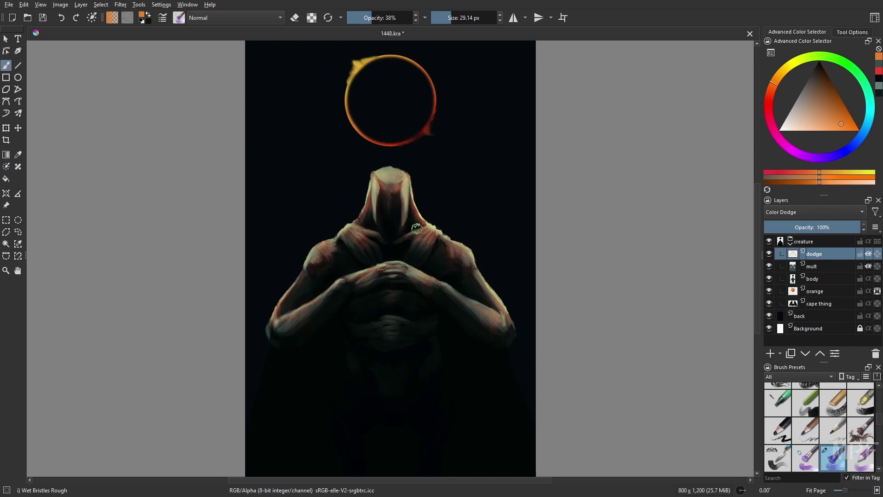
key(bracketleft)
key(bracketleft)
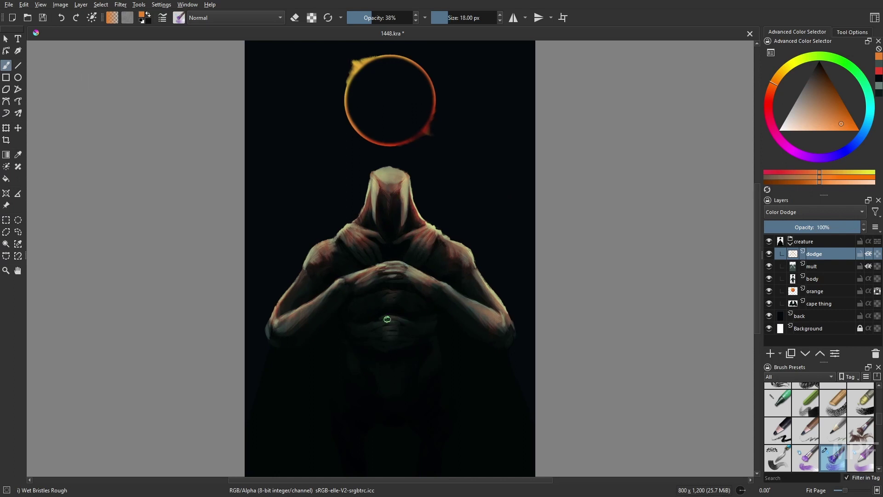
Paint broad black shapes around the figure on the cape thing layer with RGBA 02 Thickpaint at 108.54 px and 50.92 px, 100% opacity.
right_click(637, 352)
click(612, 322)
key(d)
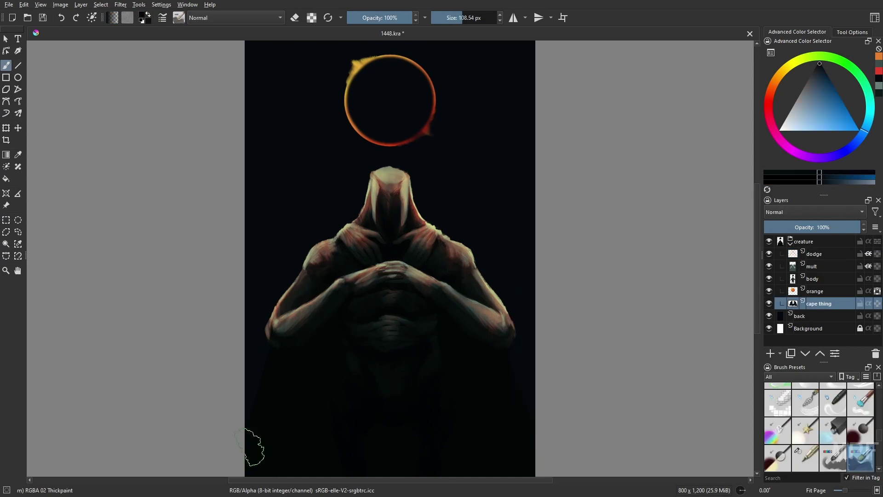
drag(386, 475, 467, 476)
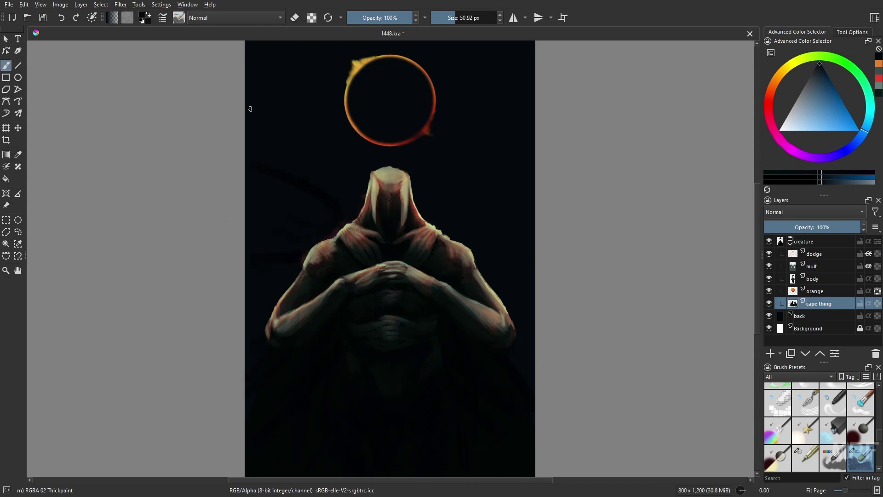
drag(251, 108, 546, 117)
Paint thinner black strands into the lower cape with RGBA 02 Thickpaint at 30 px and 100% opacity.
scroll(473, 410, down, 1)
key(bracketleft)
key(bracketleft)
key(bracketleft)
key(bracketleft)
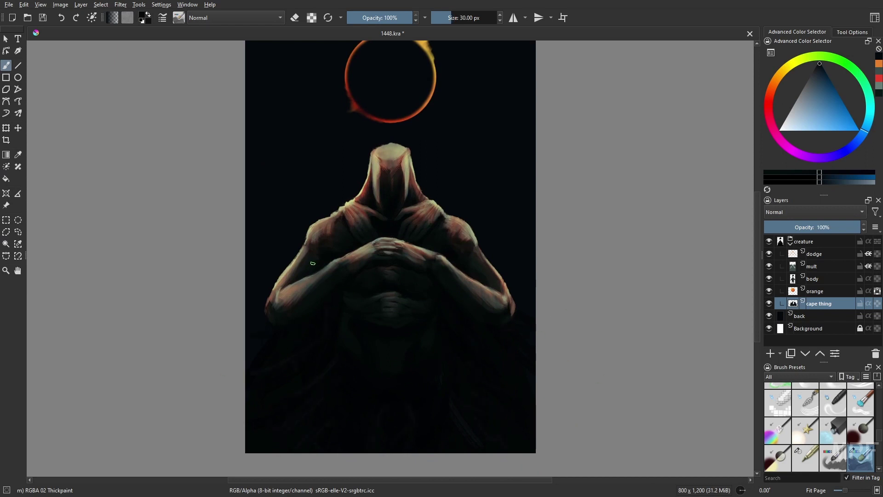
Add a layer named dodge above the creature group and set its blending mode to Color Dodge.
scroll(283, 348, up, 1)
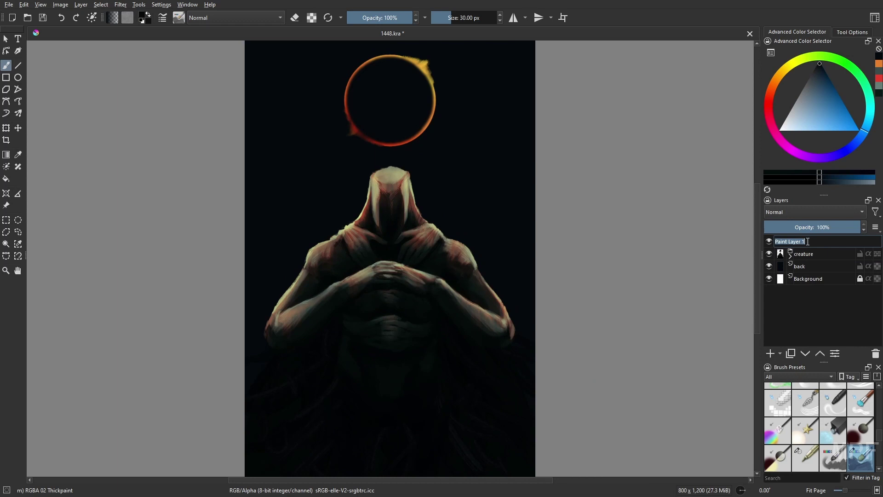
click(814, 212)
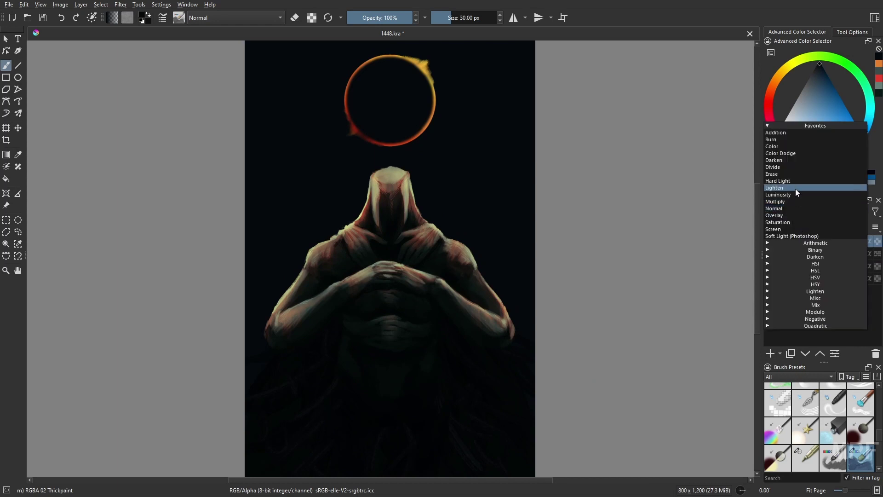
click(796, 189)
Paint an orange glow around the eclipse ring with Airbrush Soft in Color Dodge mode at 63 px and 55 px, 13% opacity.
right_click(550, 227)
click(571, 159)
mouse_move(417, 61)
mouse_down()
mouse_move(431, 72)
mouse_move(431, 65)
mouse_move(422, 75)
mouse_move(431, 88)
mouse_move(425, 56)
mouse_up()
key(bracketleft)
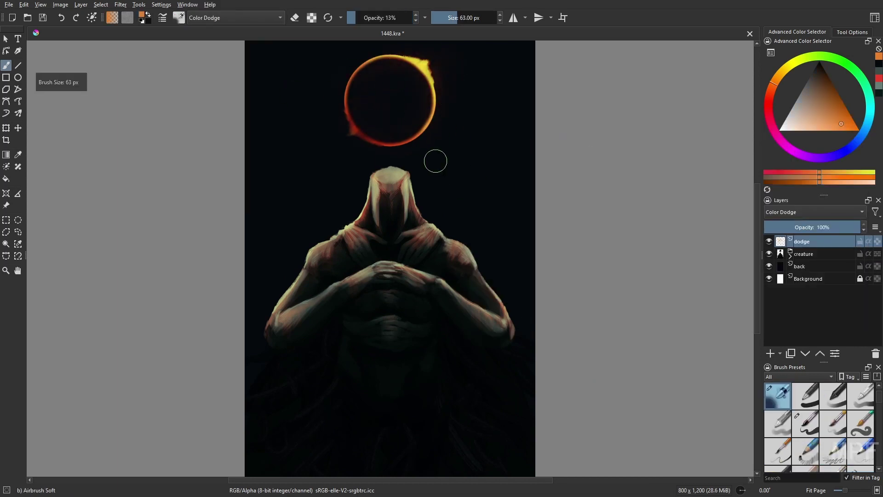
scroll(418, 60, up, 1)
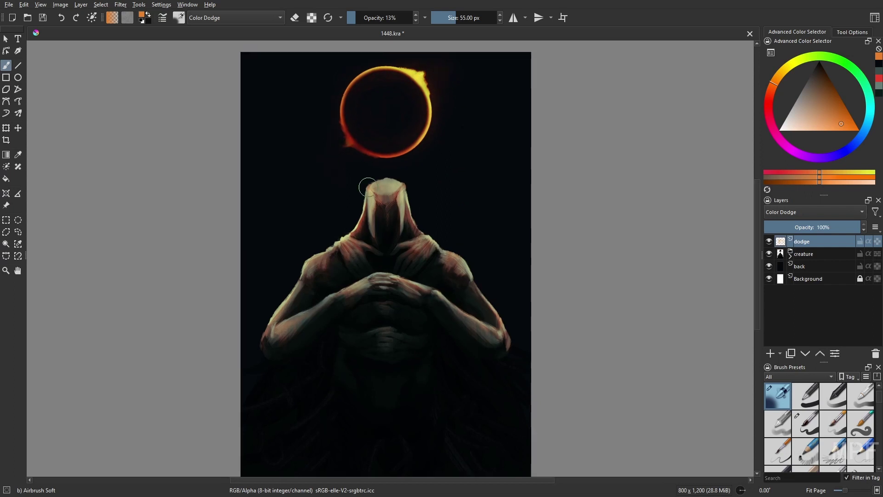
Paint a fiery glow along the shoulders, outer arms and hood with Airbrush Soft at 73 px and 28 px, 13% opacity.
key(bracketright)
drag(456, 265, 499, 318)
drag(355, 237, 276, 322)
key(bracketleft)
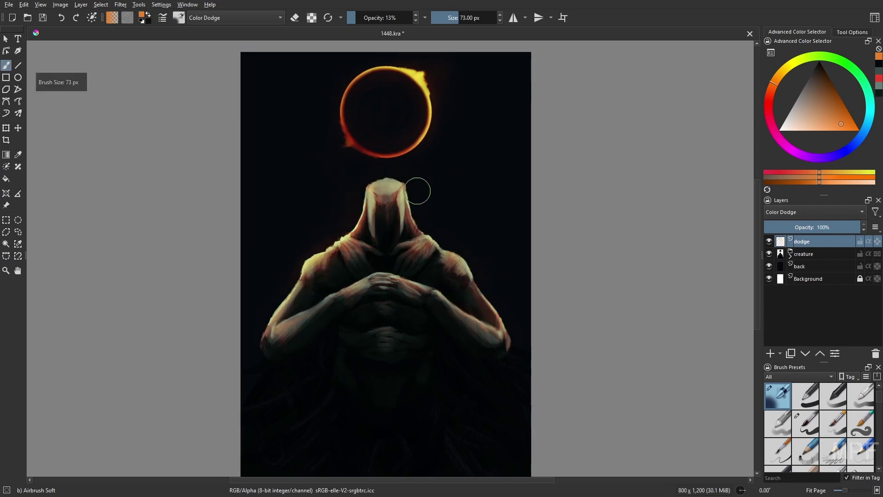
key(bracketleft)
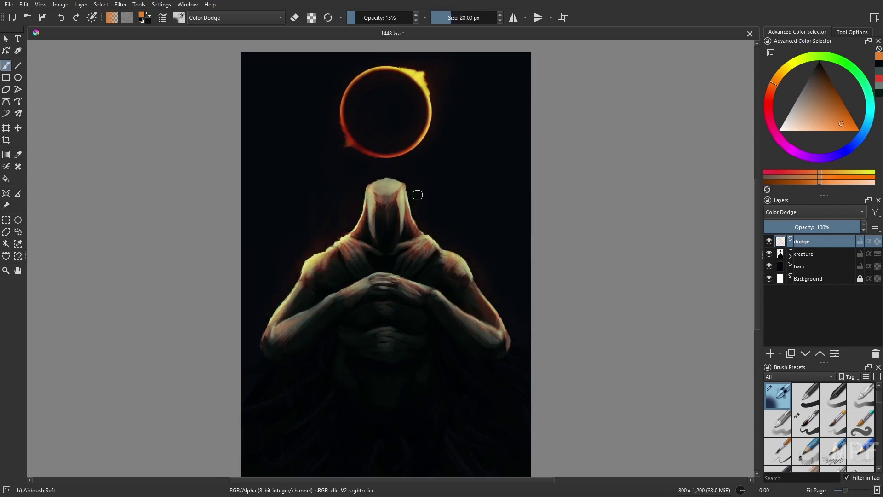
Add textured orange haze around the shoulders and arms with Wet Bristles Rough in Color Dodge mode, starting at 18 px and 20% opacity.
right_click(532, 314)
click(465, 271)
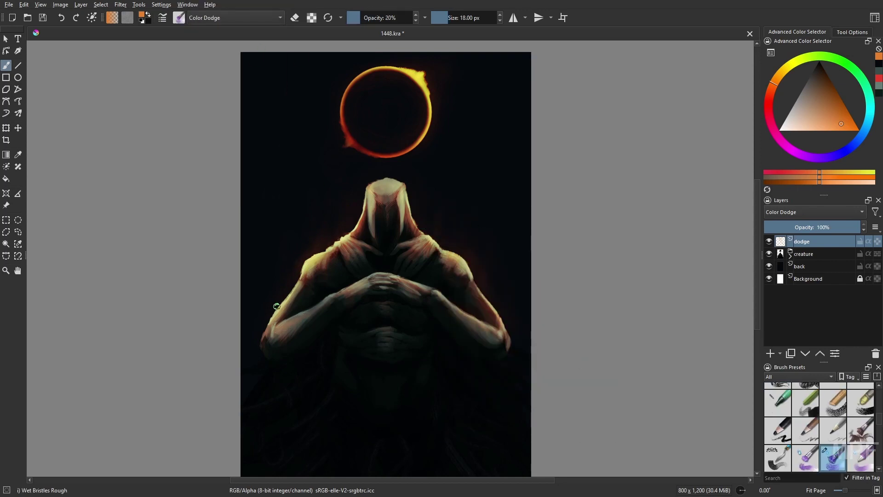
key(bracketright)
key(bracketright)
Extend the faint orange haze behind the figure and below the ring with Airbrush Soft at 45.37 px and 26 px, 13% opacity.
right_click(504, 331)
click(436, 290)
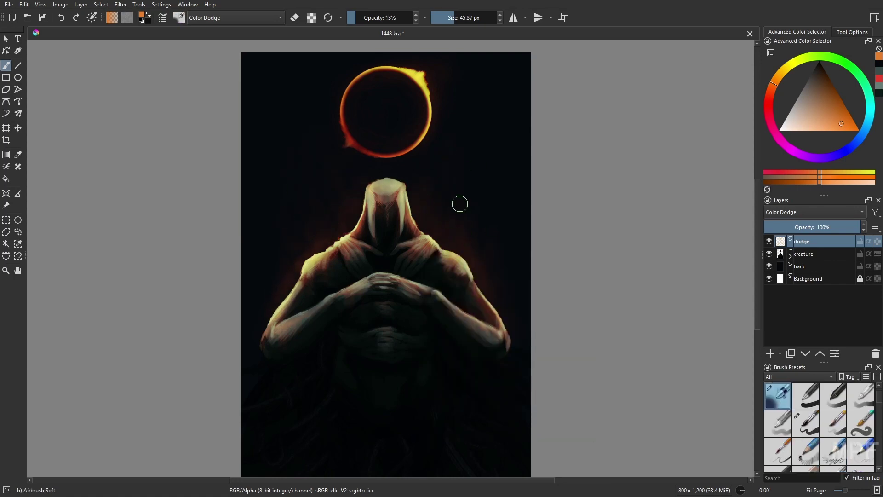
key(bracketleft)
key(bracketleft)
scroll(499, 299, down, 1)
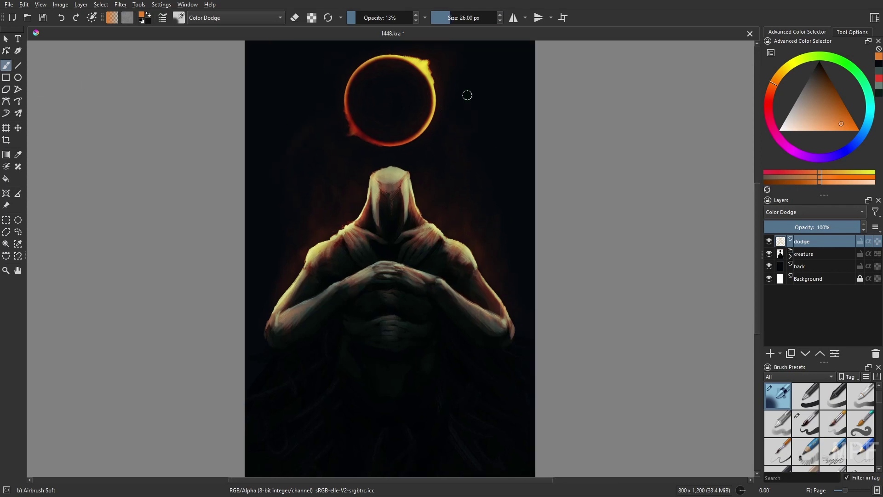
Paint fine highlights on the hood, hands and arms with the liner brush at 3 px and 33% opacity, and save the file.
key(slash)
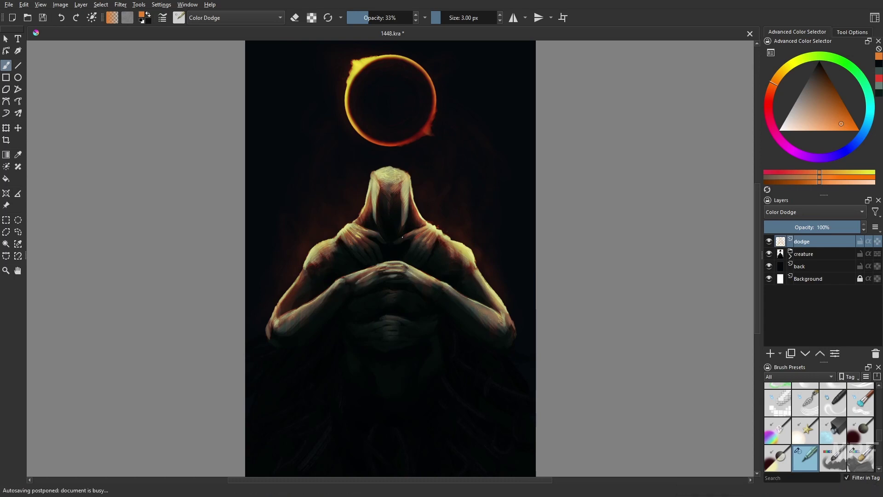
key(ctrl+s)
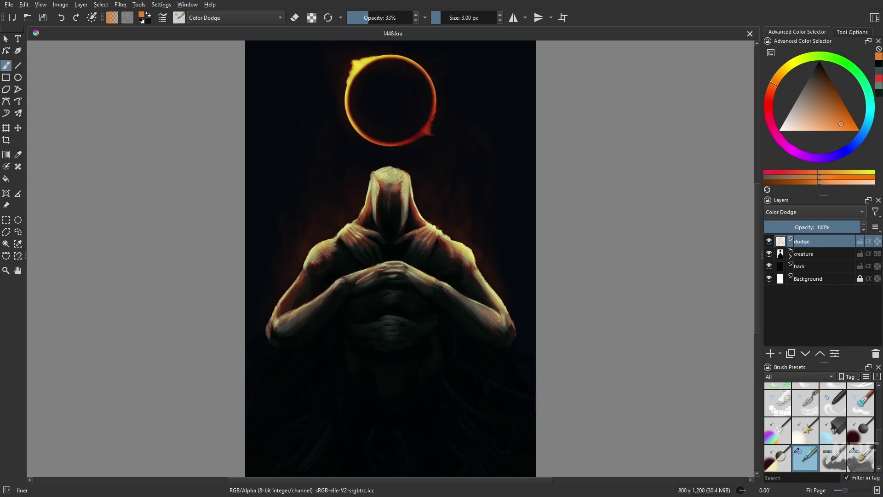